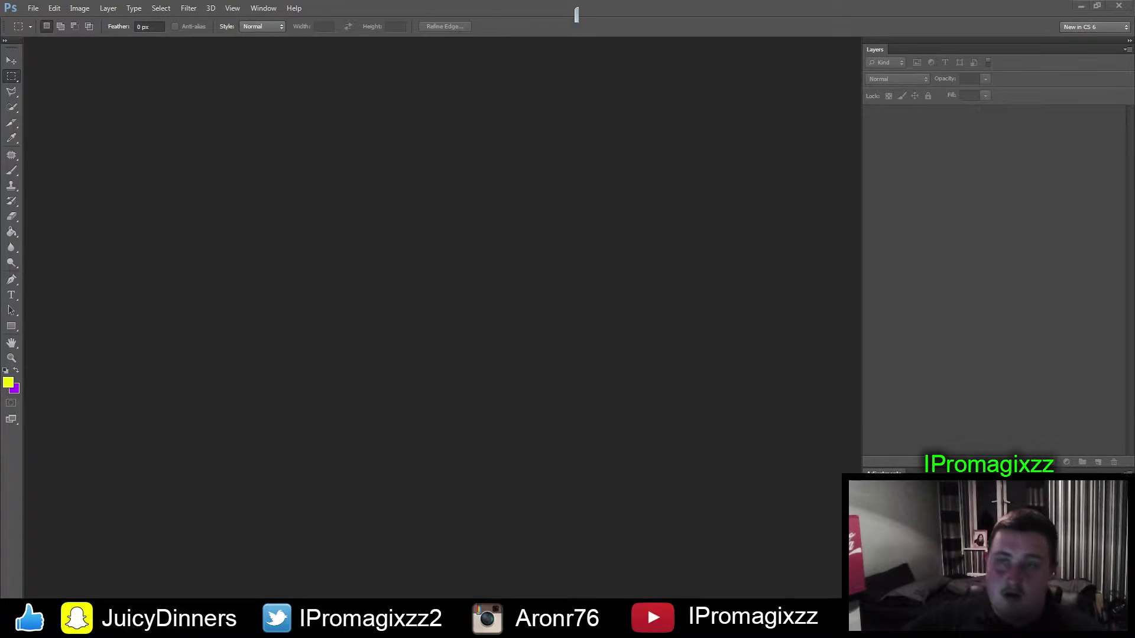
double_click(582, 8)
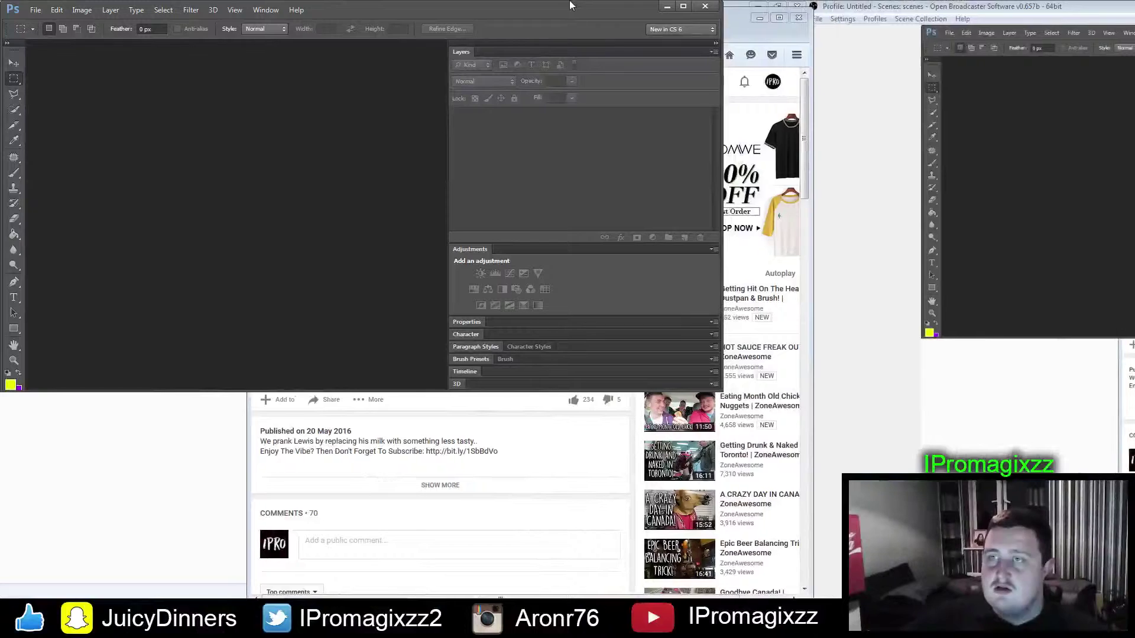
double_click(571, 5)
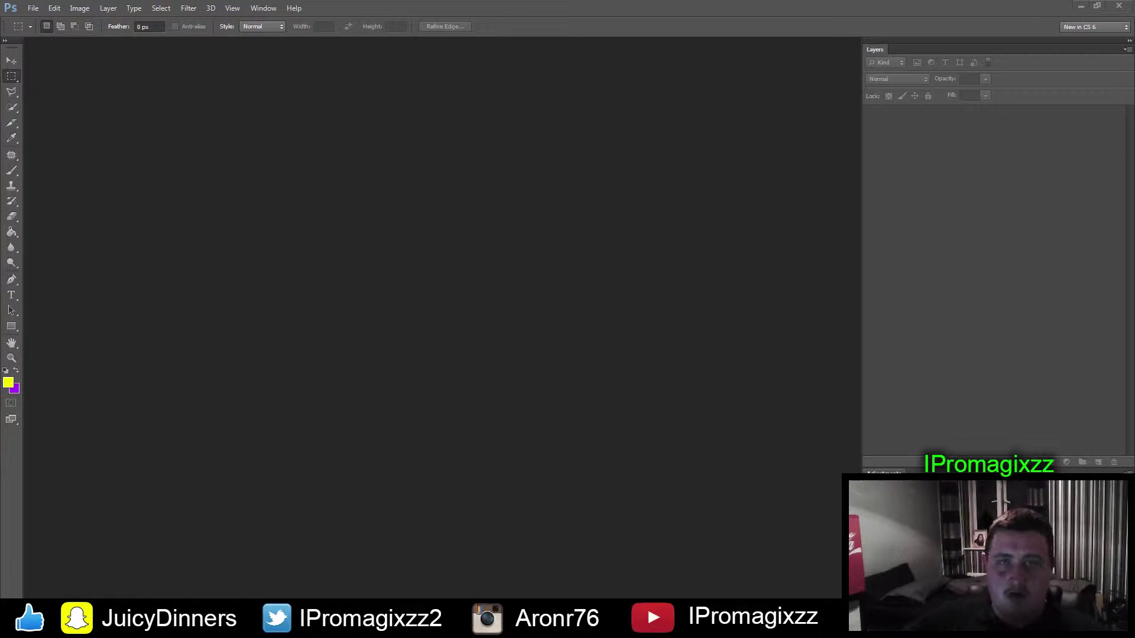
- Switch to Firefox, search the web for dafonts, open dafont.com and maximize the browser window
key("alt+Tab")
key("ctrl+Tab")
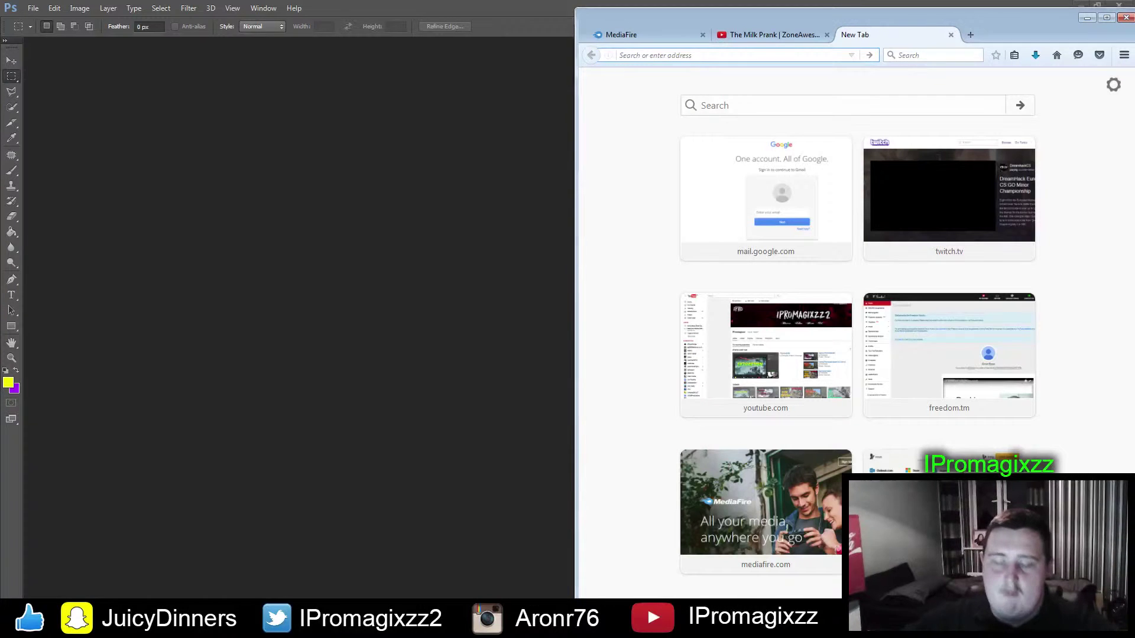
type("da")
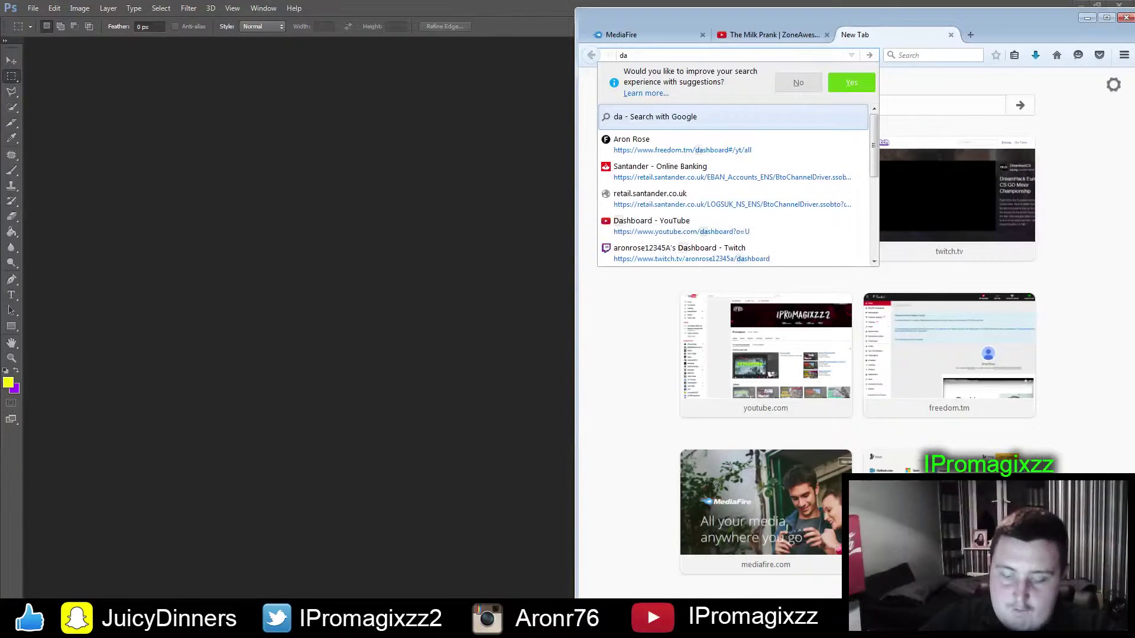
type("fonts")
key("Return")
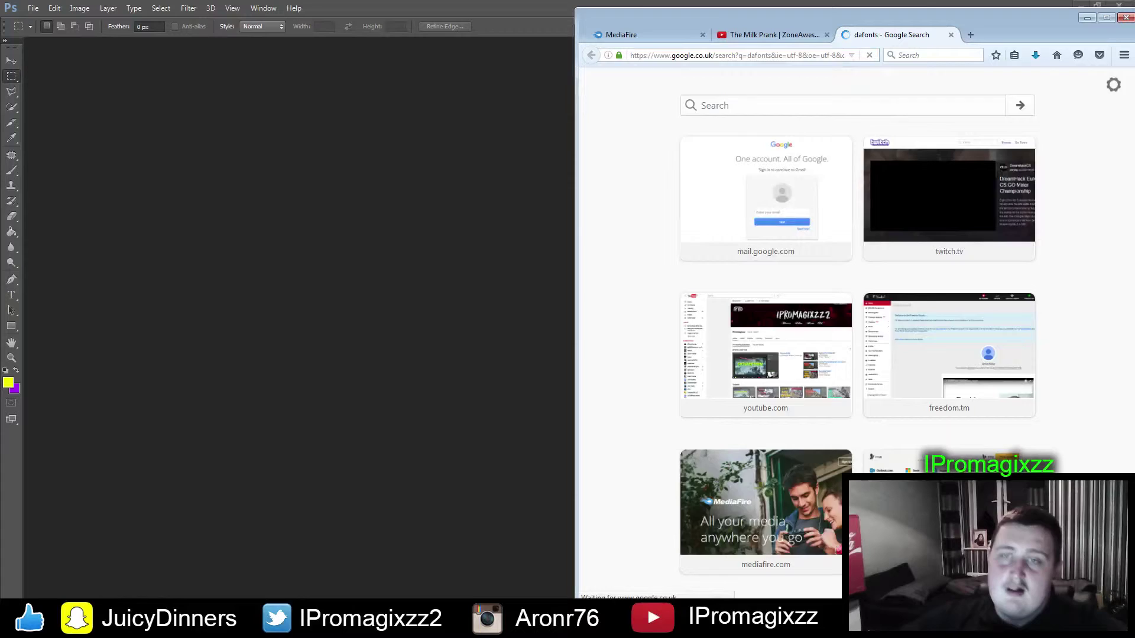
left_click(732, 177)
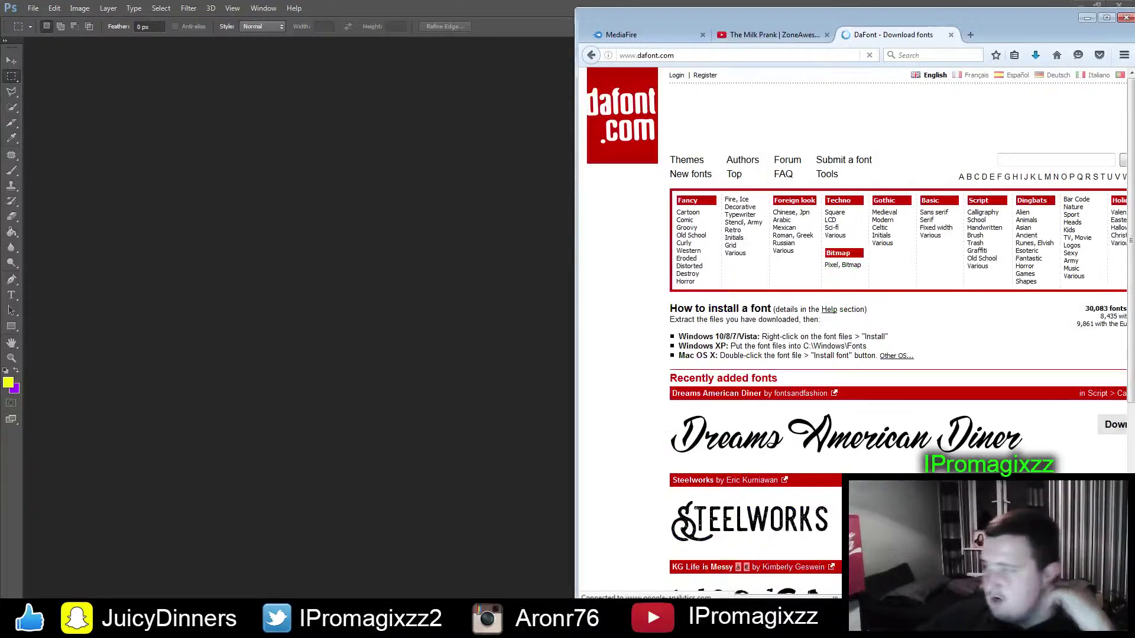
left_click_drag(1017, 34, 735, 3)
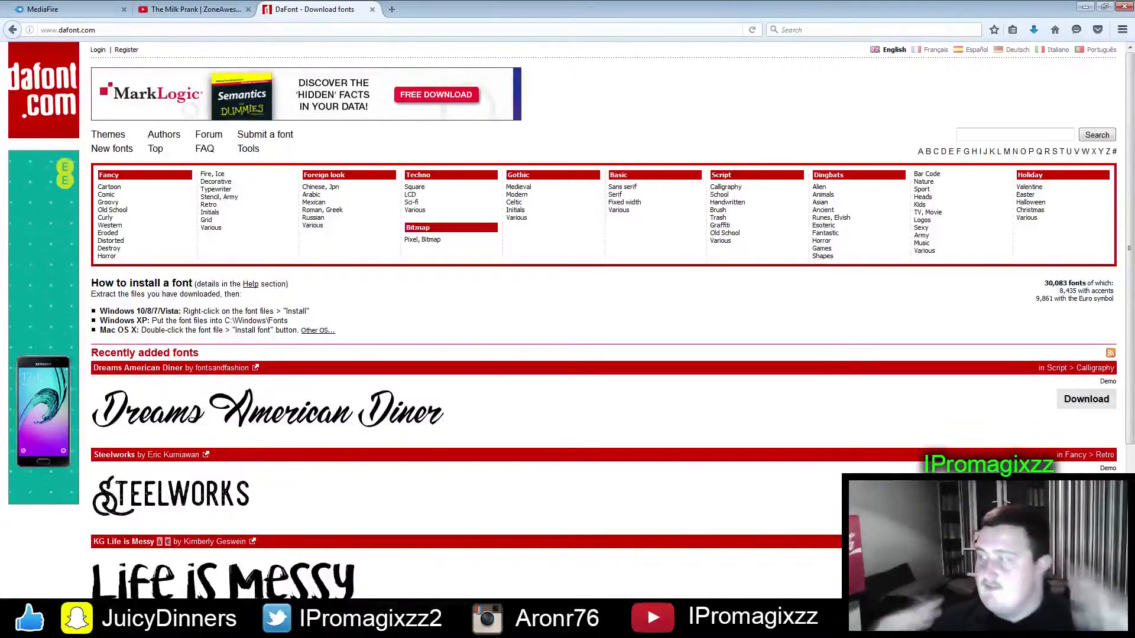
- Browse the fonts in dafont's Fancy categories Destroy and Fire, Ice
right_click(757, 330)
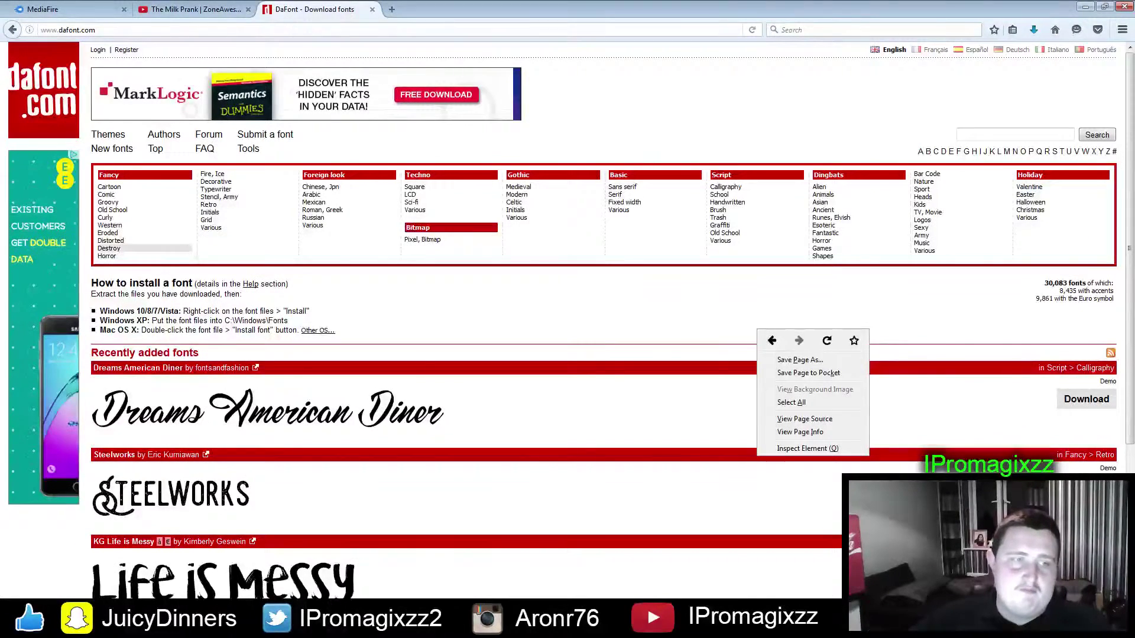
left_click(109, 248)
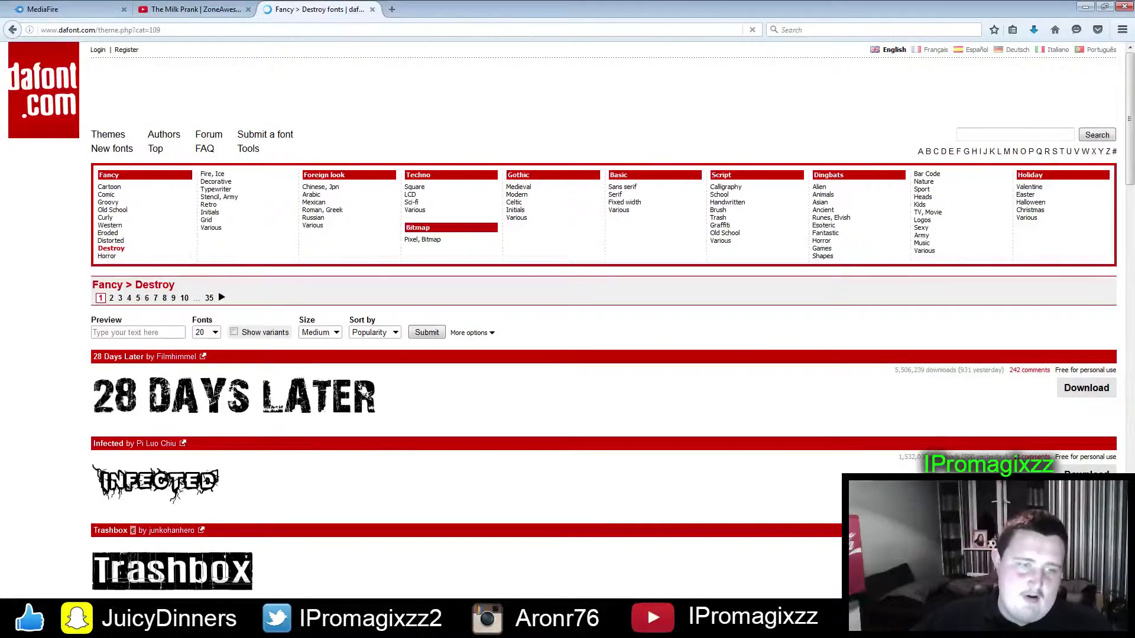
scroll(568, 320, "down", 12)
scroll(568, 319, "up", 10)
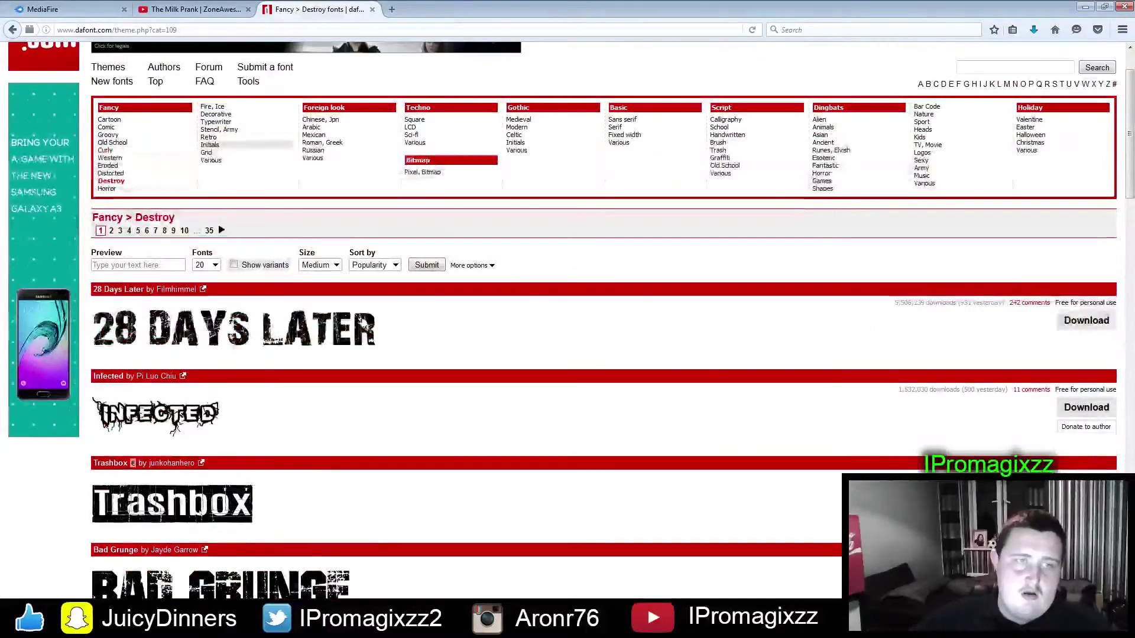
left_click(212, 106)
scroll(568, 319, "down", 5)
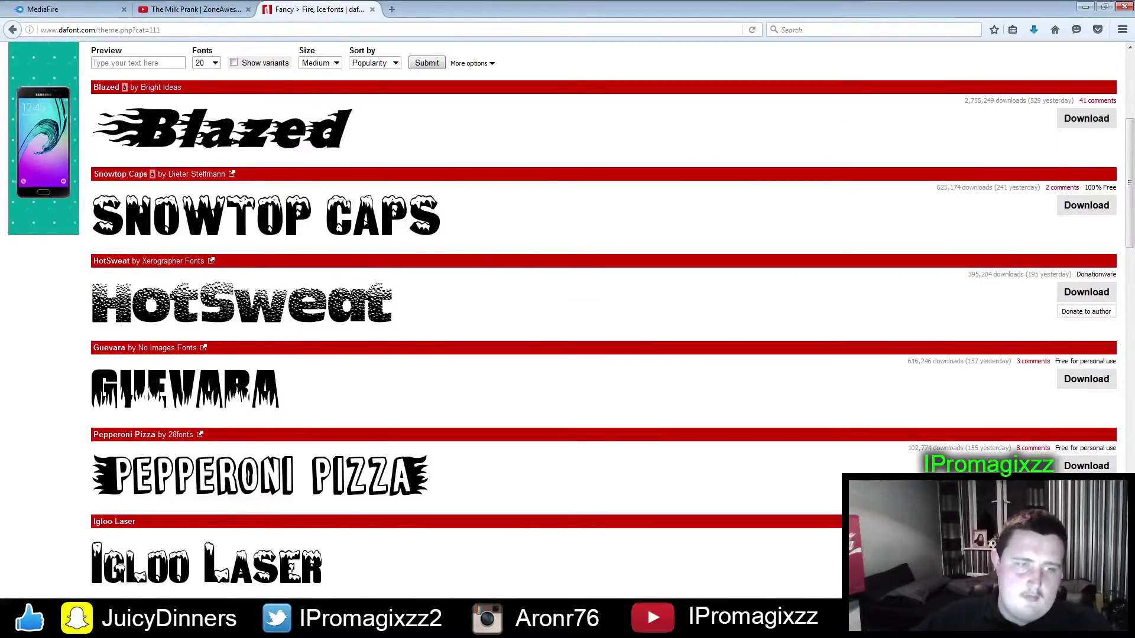
scroll(568, 320, "up", 5)
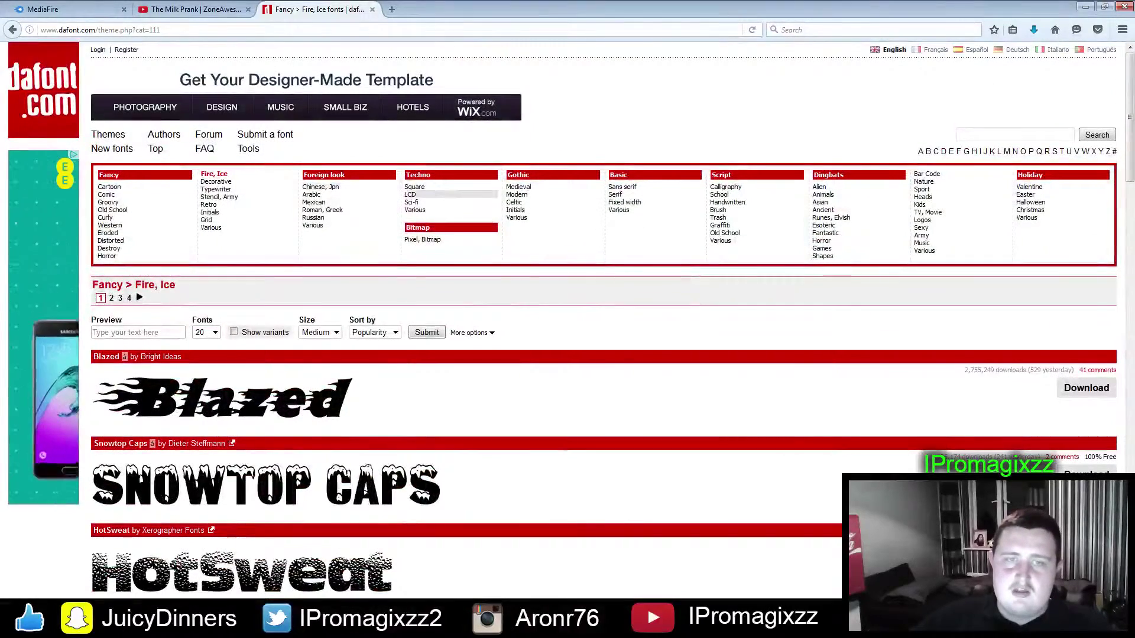
- Download the Batman Forever font from the Techno > Sci-fi category and open its zip in WinRAR
left_click(412, 203)
scroll(568, 319, "down", 5)
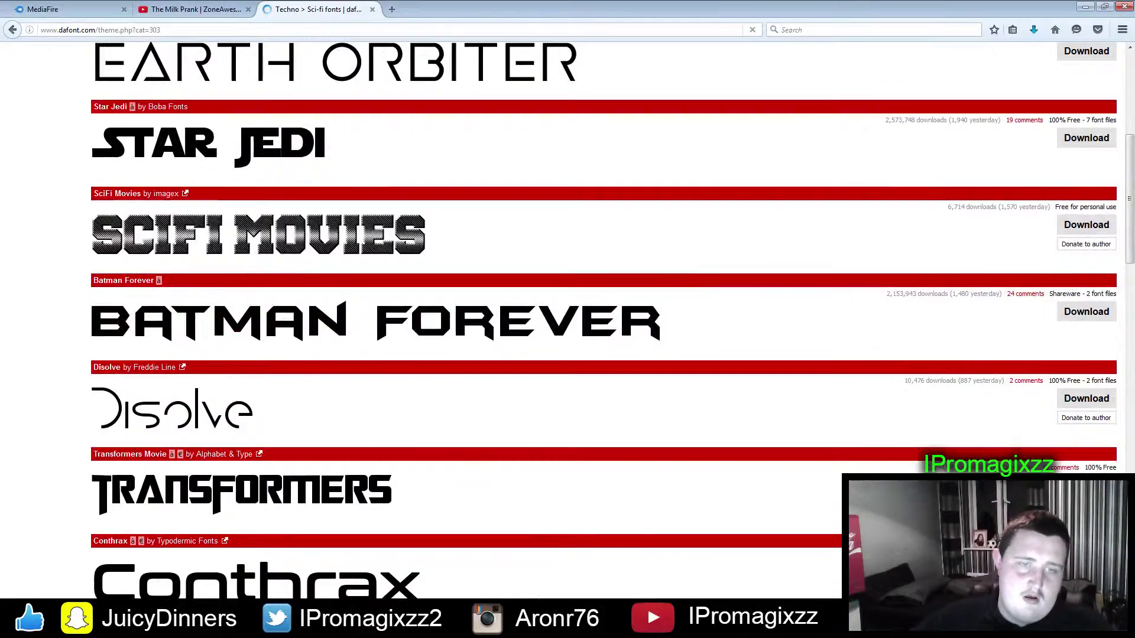
scroll(568, 320, "down", 5)
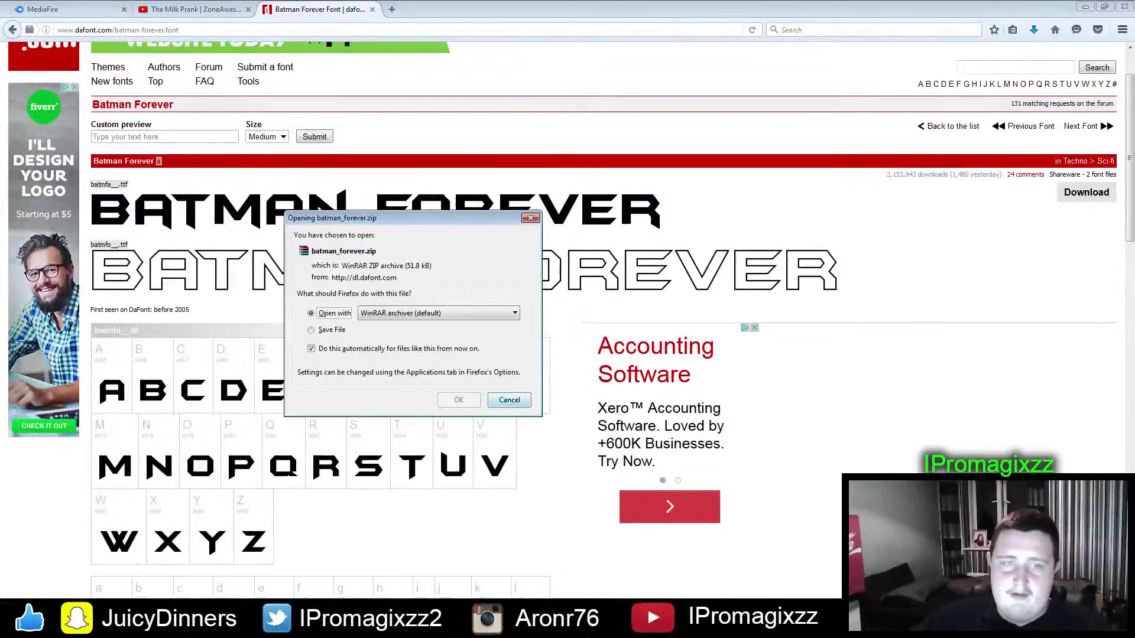
key("Return")
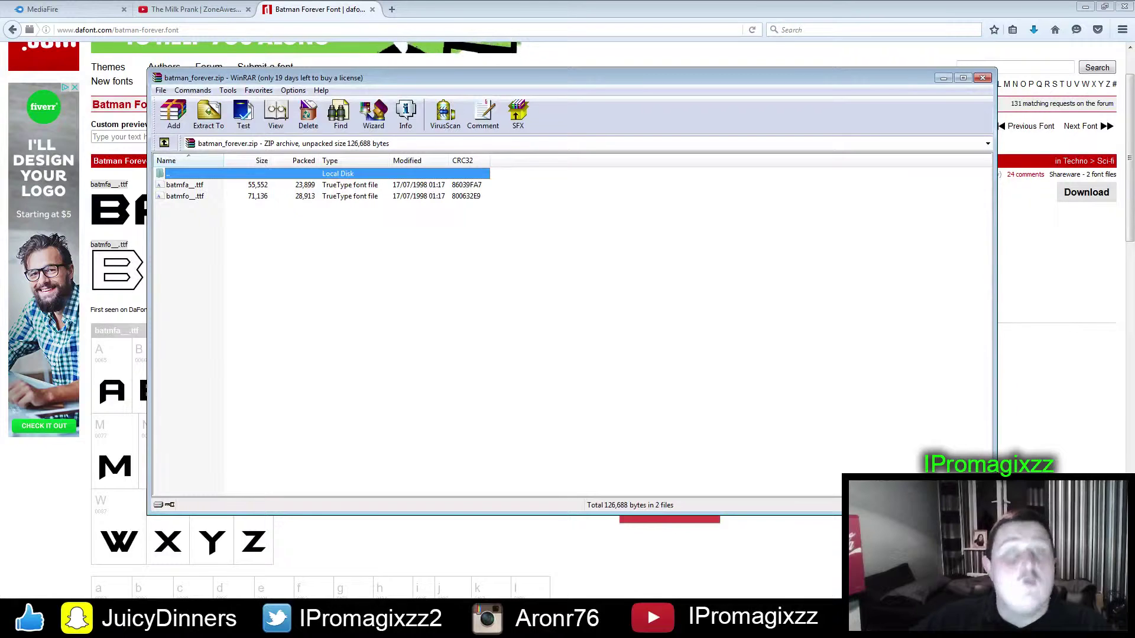
- Preview the outline font file batmfo__.ttf from the archive and close the preview
key("Down")
key("Down")
key("Return")
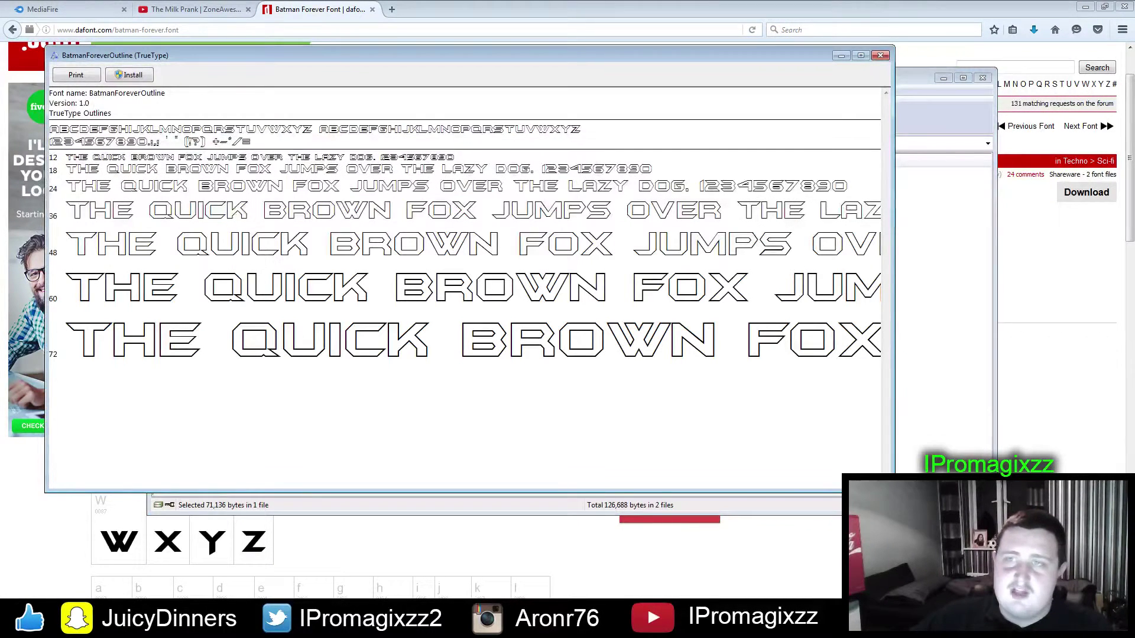
key("alt+F4")
- Install the font from batmfa__.ttf in the archive, then close the font preview and WinRAR
key("Up")
key("Return")
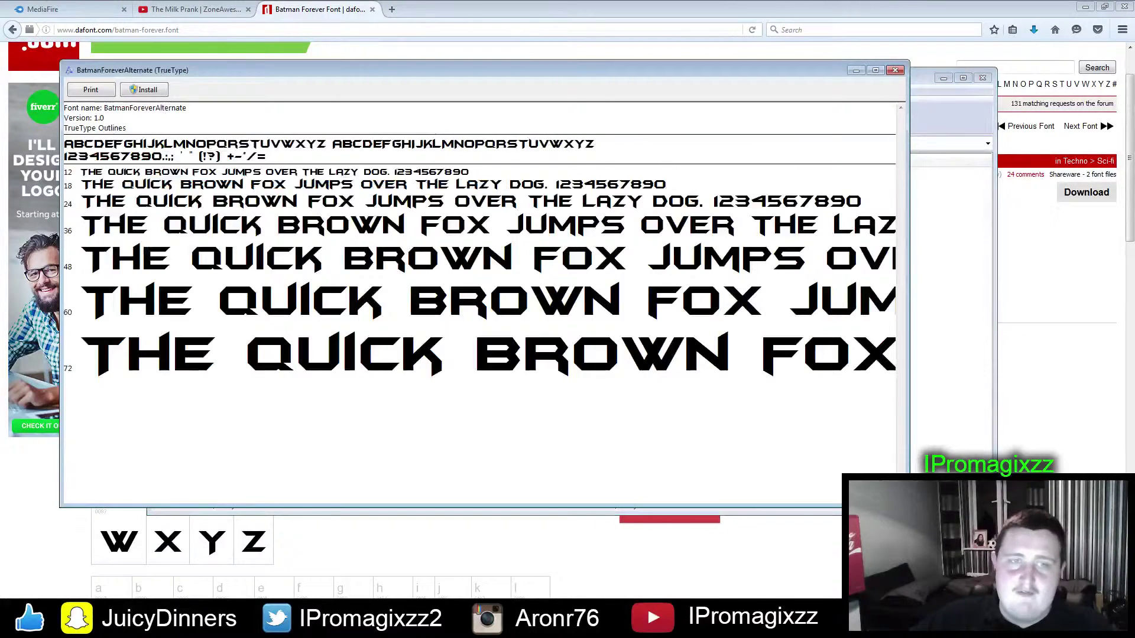
key("alt+i")
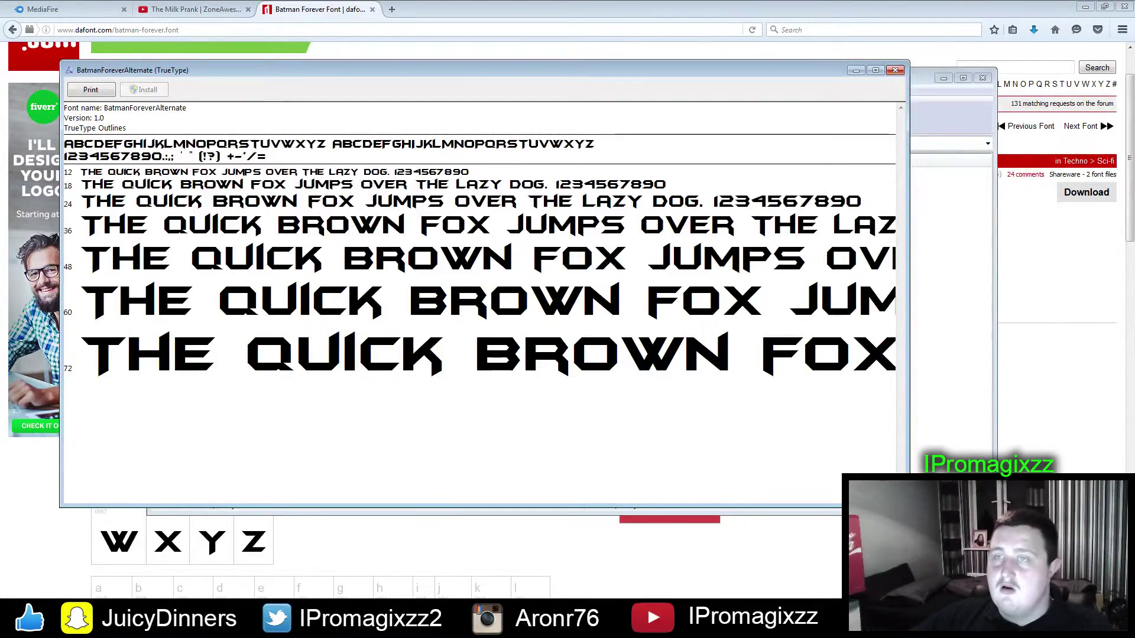
key("alt+F4")
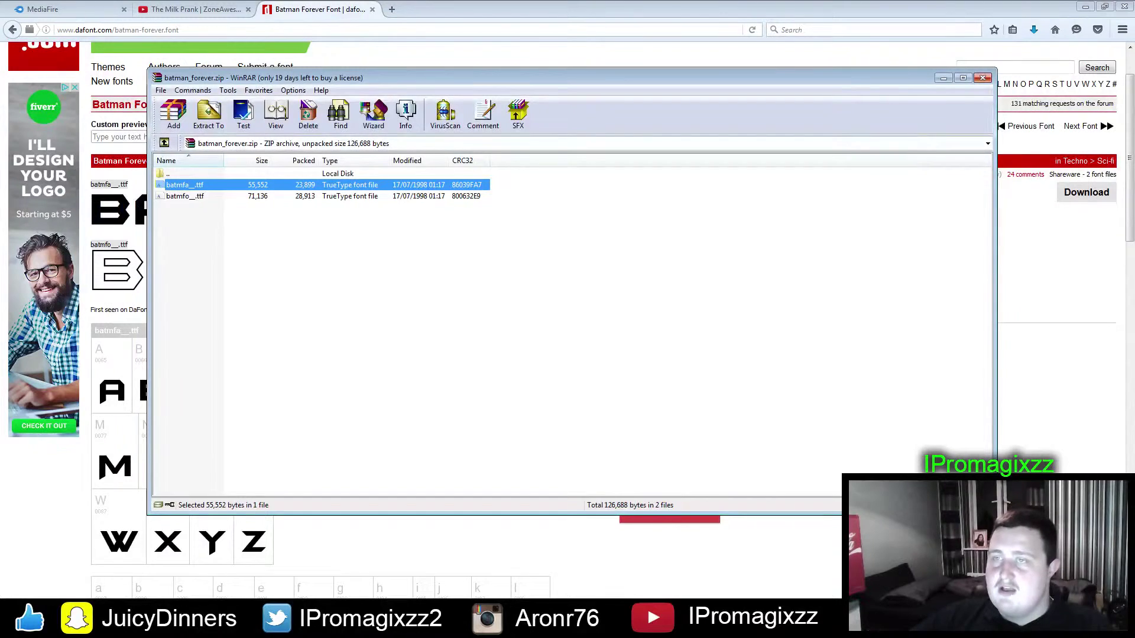
key("alt+F4")
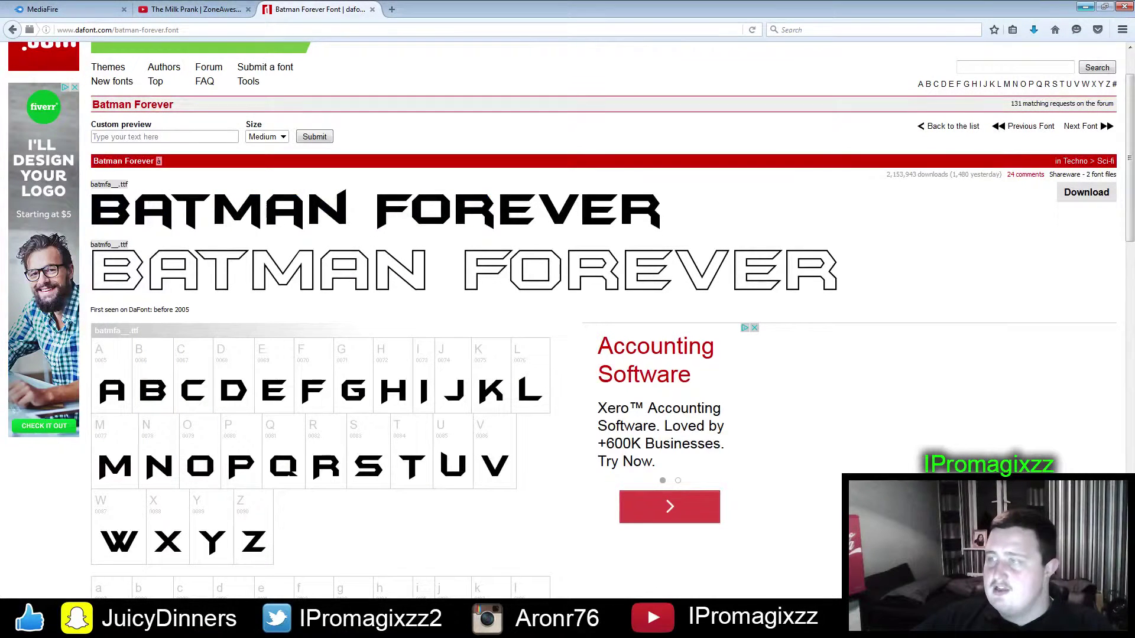
- Switch to Photoshop and start a new document with its width set to 1920 pixels
key("alt+Tab")
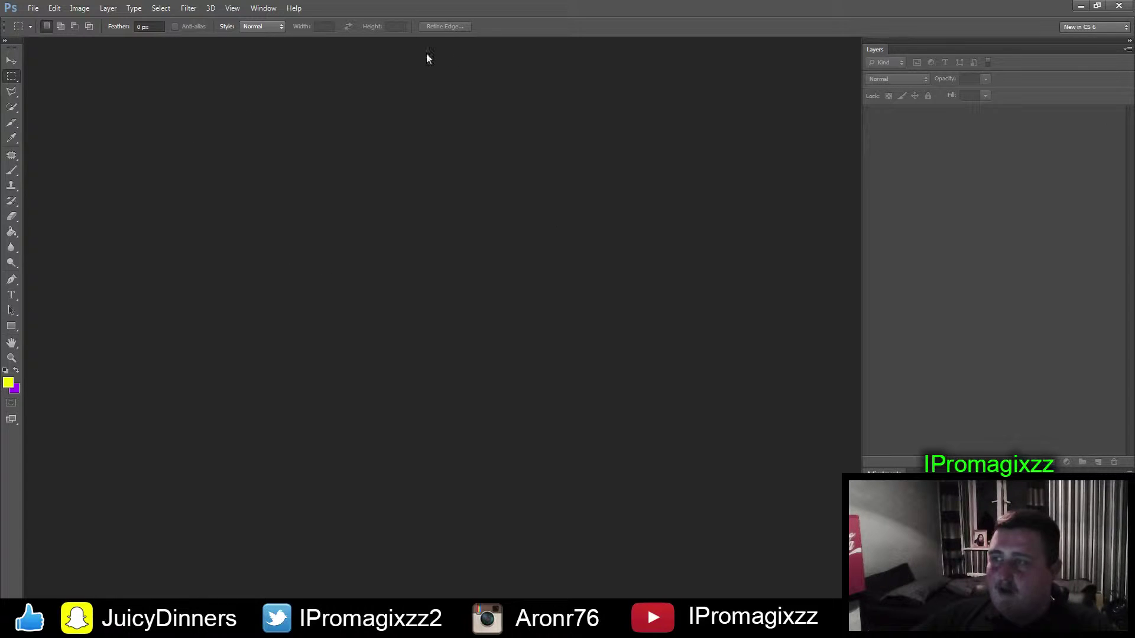
left_click(39, 12)
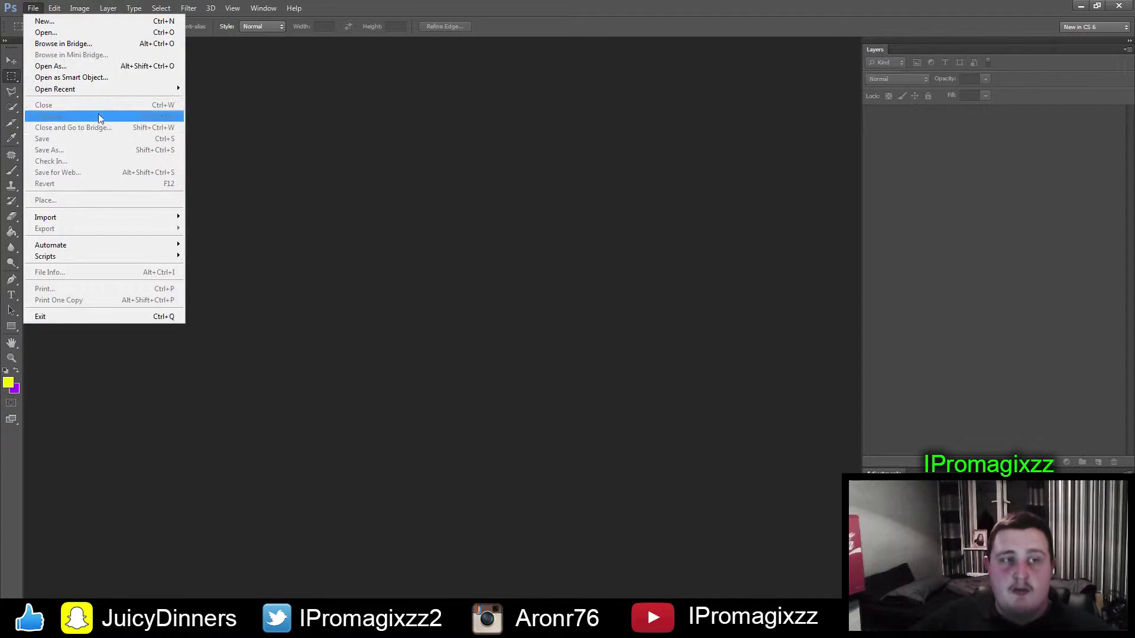
left_click(94, 21)
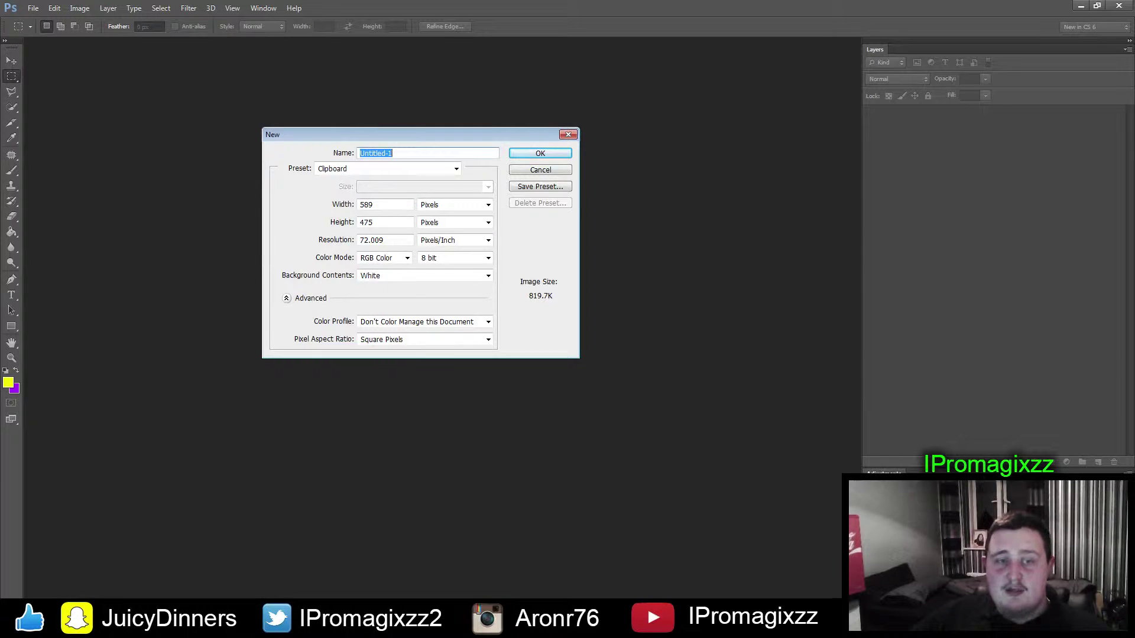
left_click(389, 206)
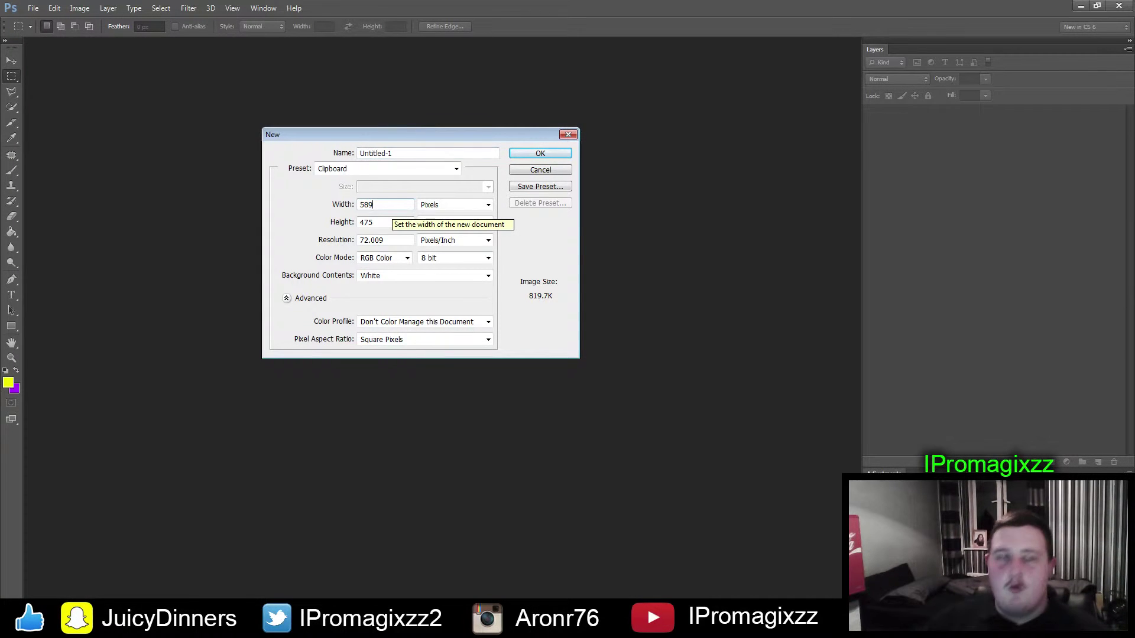
key("BackSpace")
key("BackSpace")
key("BackSpace")
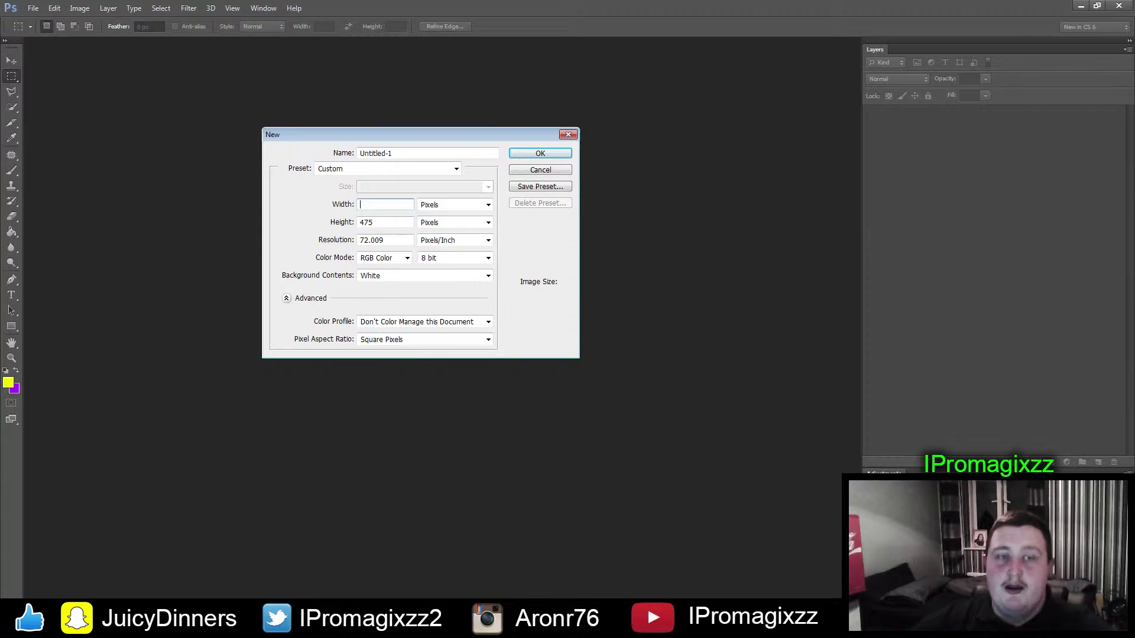
type("1920")
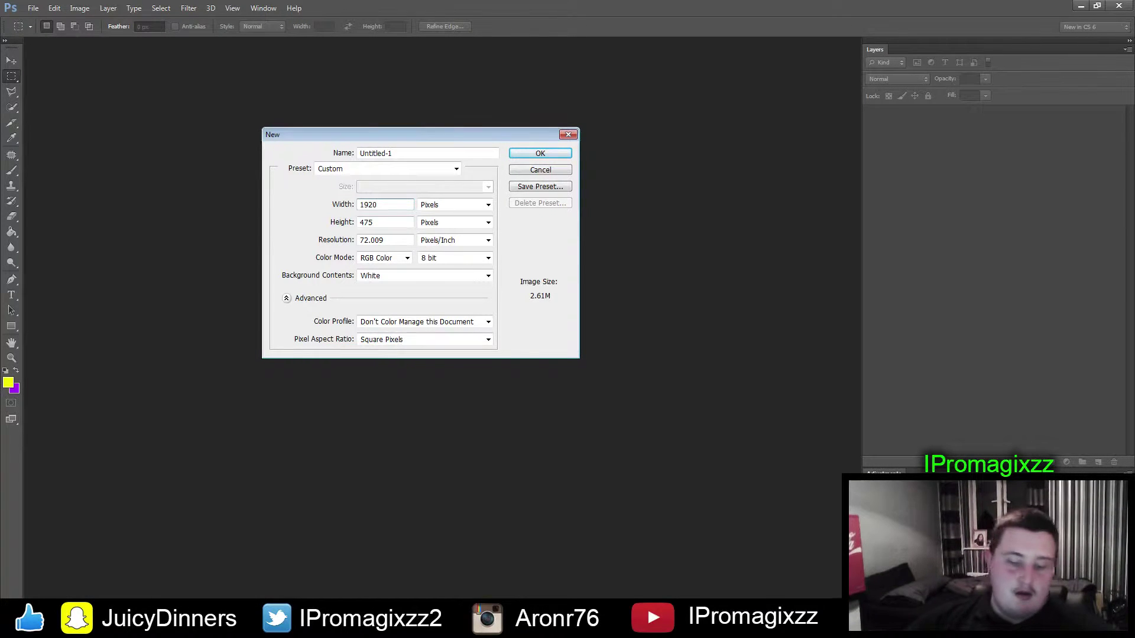
- Set the new document's height to 1080 pixels and resolution to 100 pixels/inch, and create it
key("Tab")
type("10")
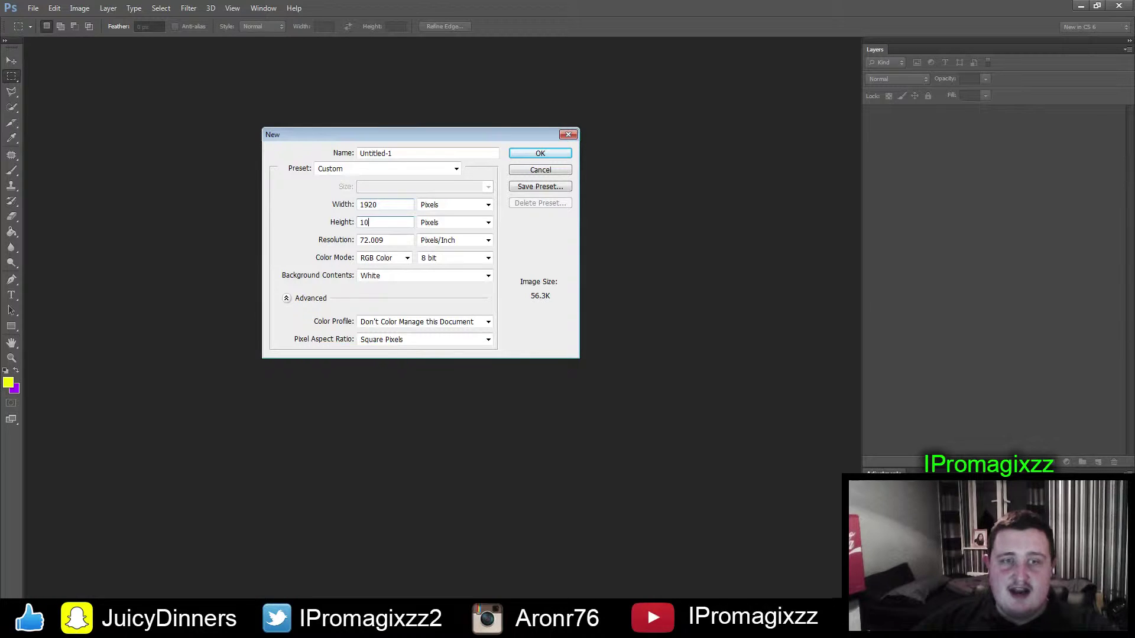
type("80")
key("Tab")
key("Tab")
type("100")
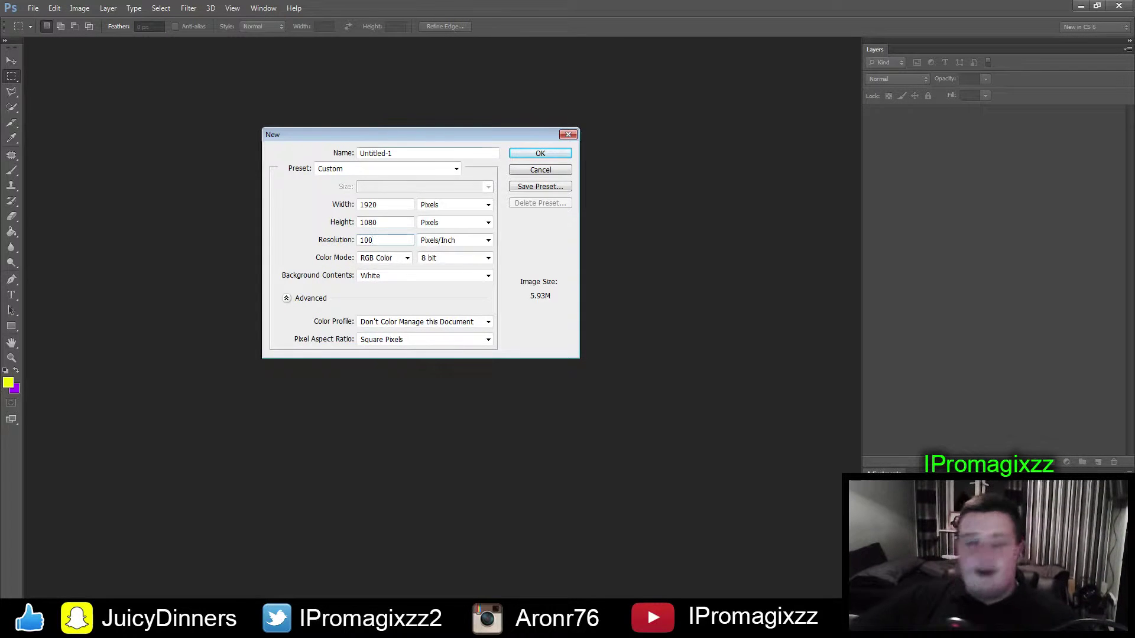
left_click(540, 153)
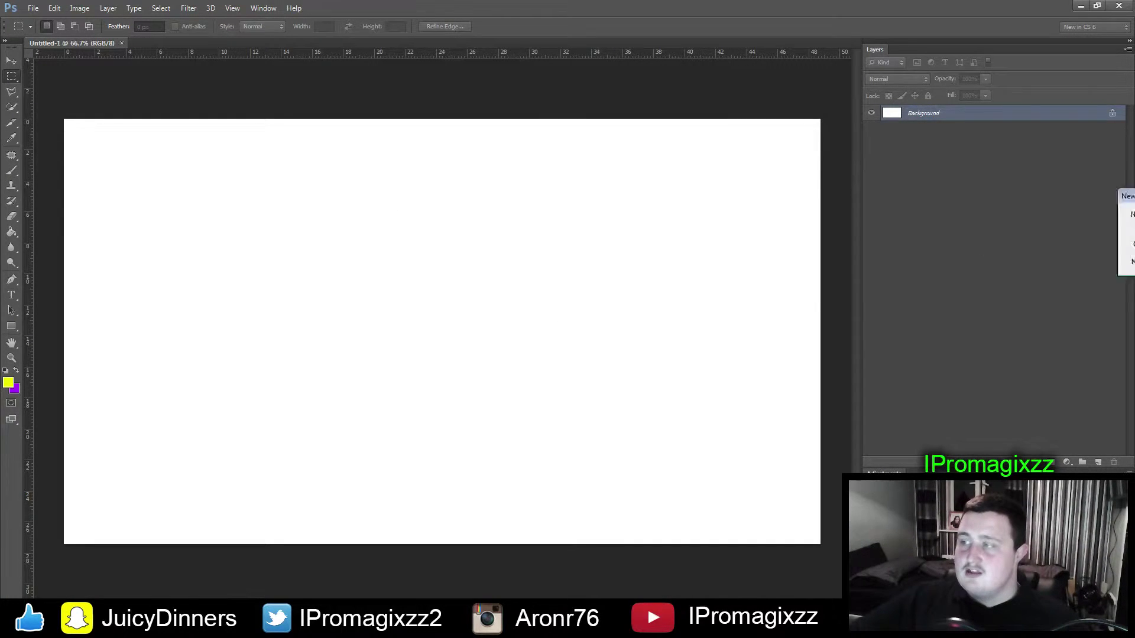
- Convert the locked Background layer into a regular layer, accepting the default name and settings
double_click(924, 113)
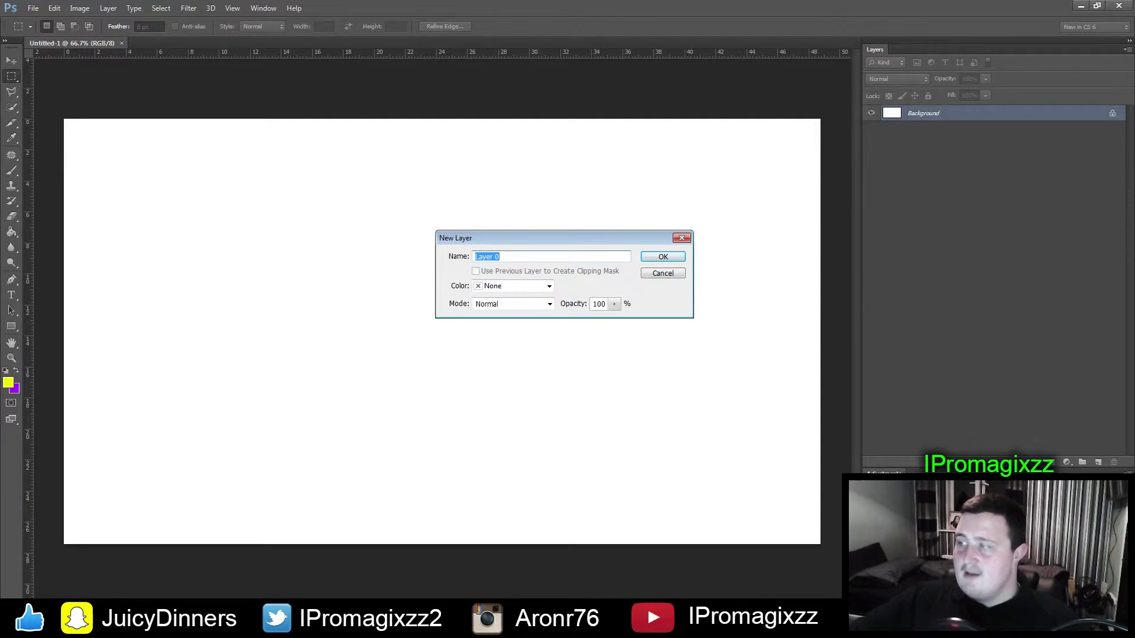
left_click(656, 256)
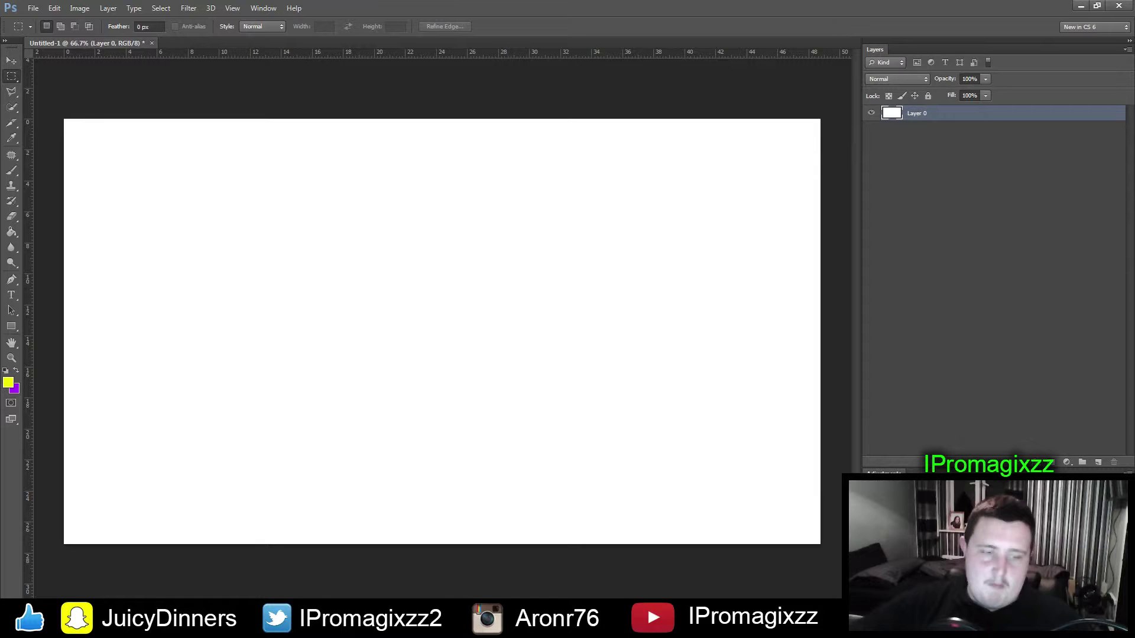
- Open the image Black-Ops-3-Stronghold.jpg from the Thumbnail Images > Call Of Duty > Maps folder
left_click(33, 9)
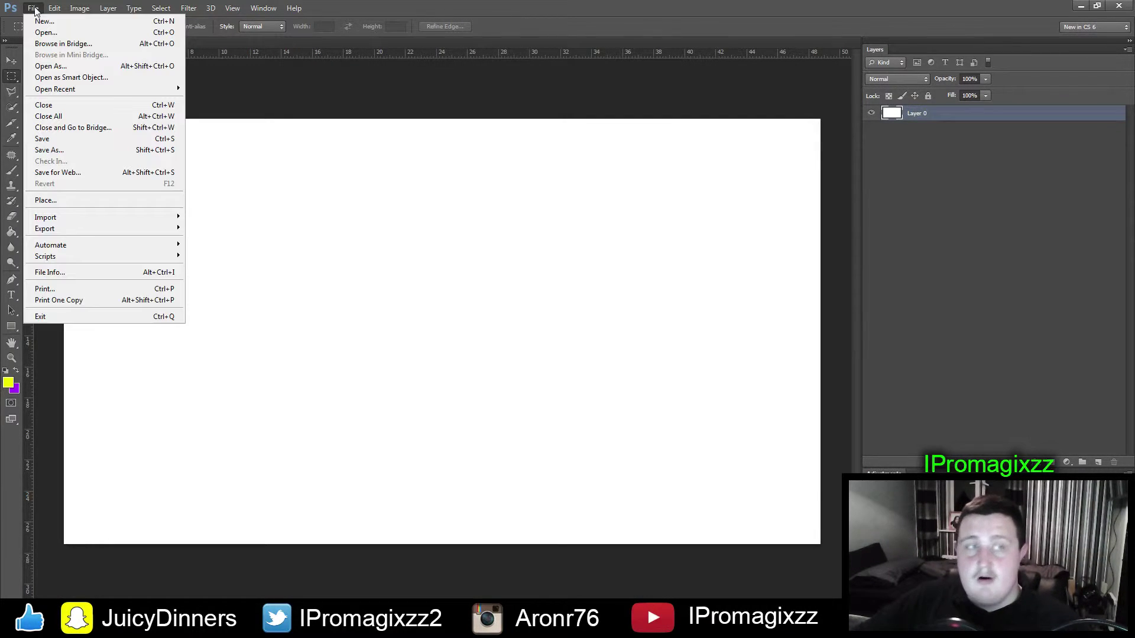
left_click(38, 33)
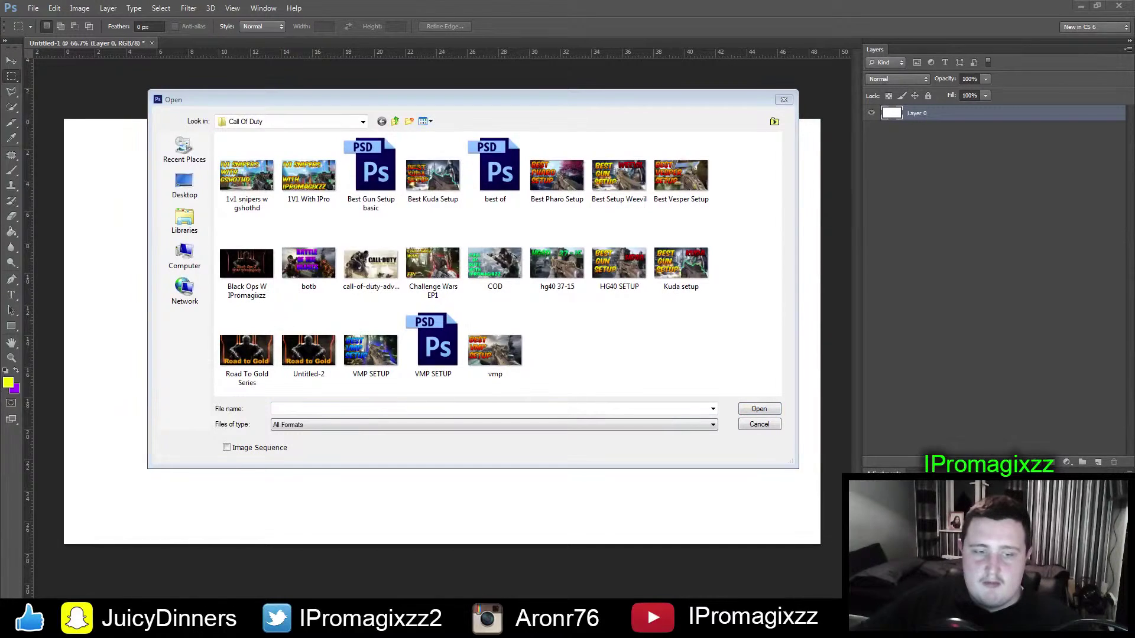
left_click(185, 257)
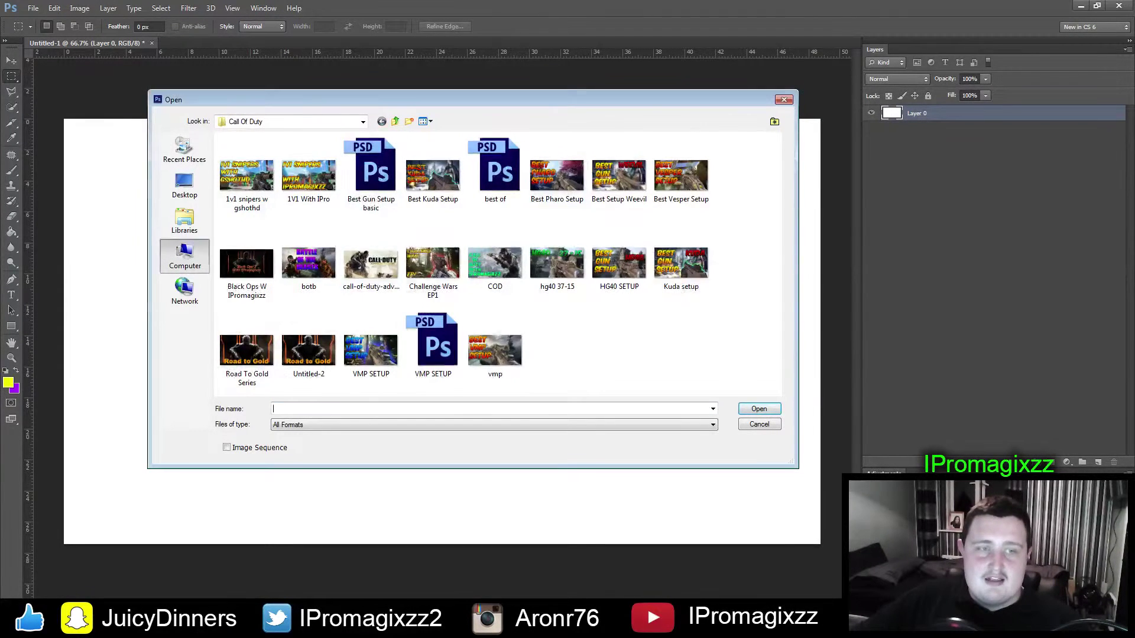
double_click(402, 163)
double_click(432, 171)
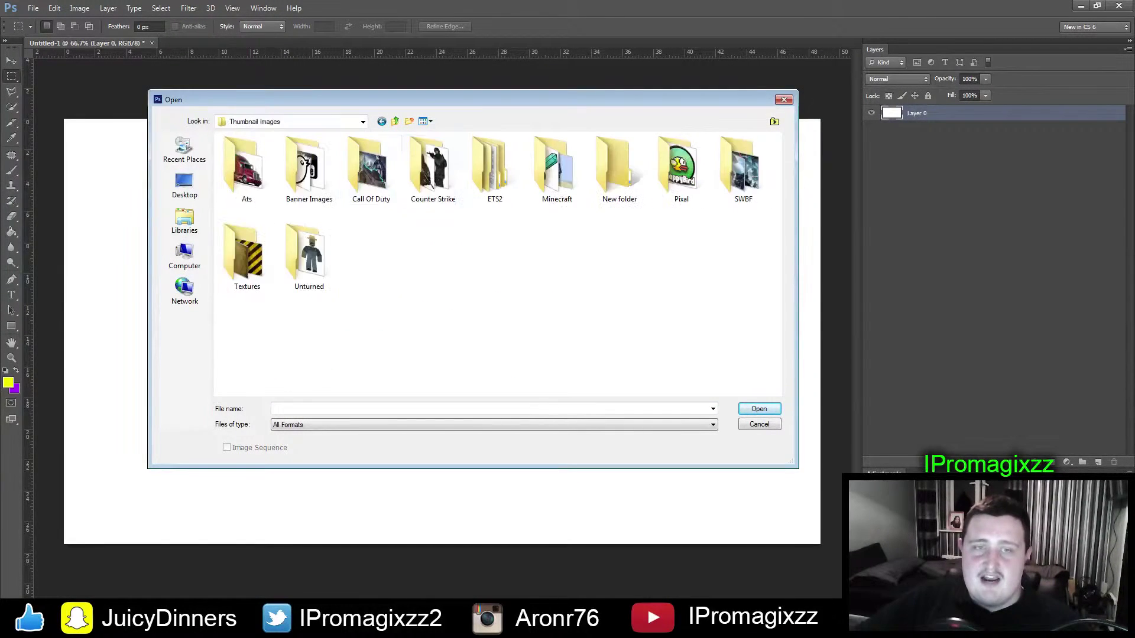
double_click(372, 168)
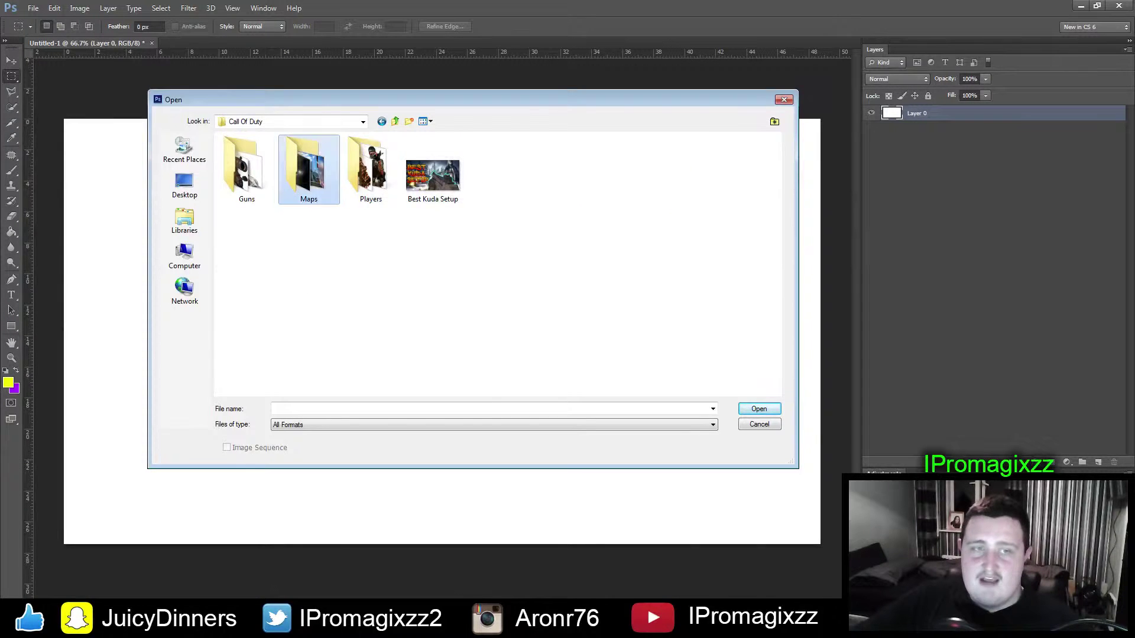
double_click(309, 166)
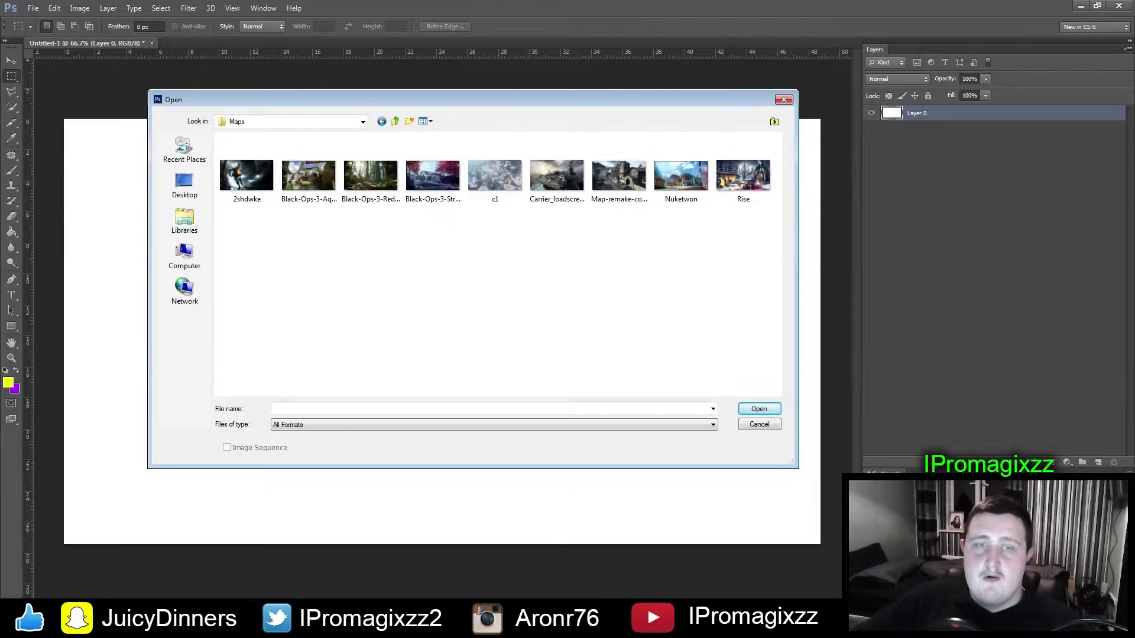
double_click(433, 176)
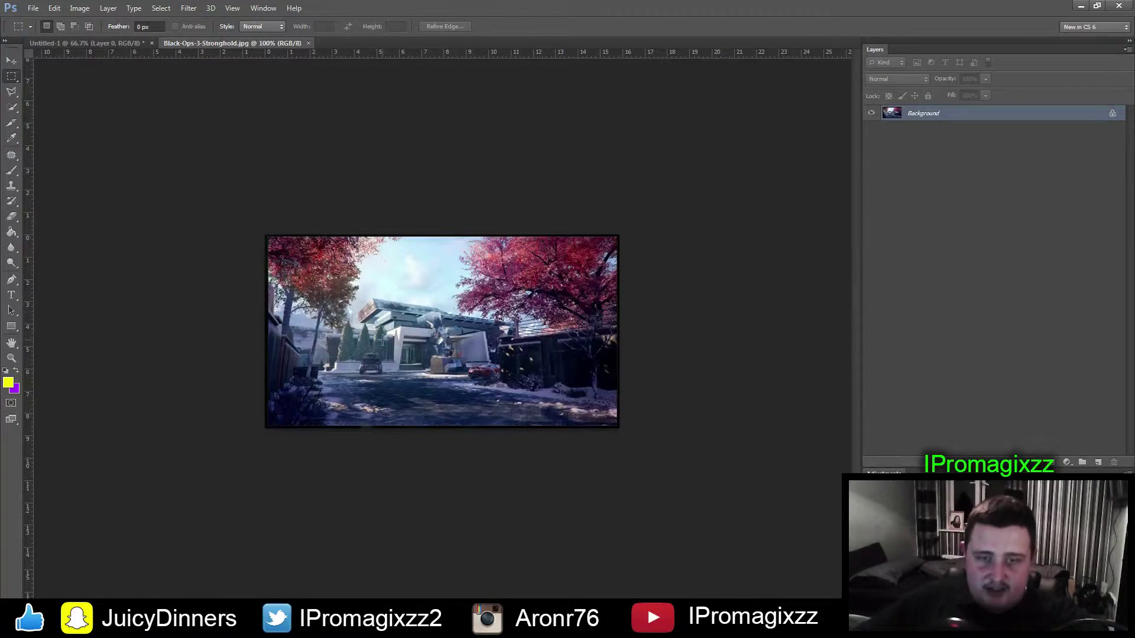
- Copy the entire Stronghold image and paste it as a new layer into the Untitled-1 document
key("ctrl+a")
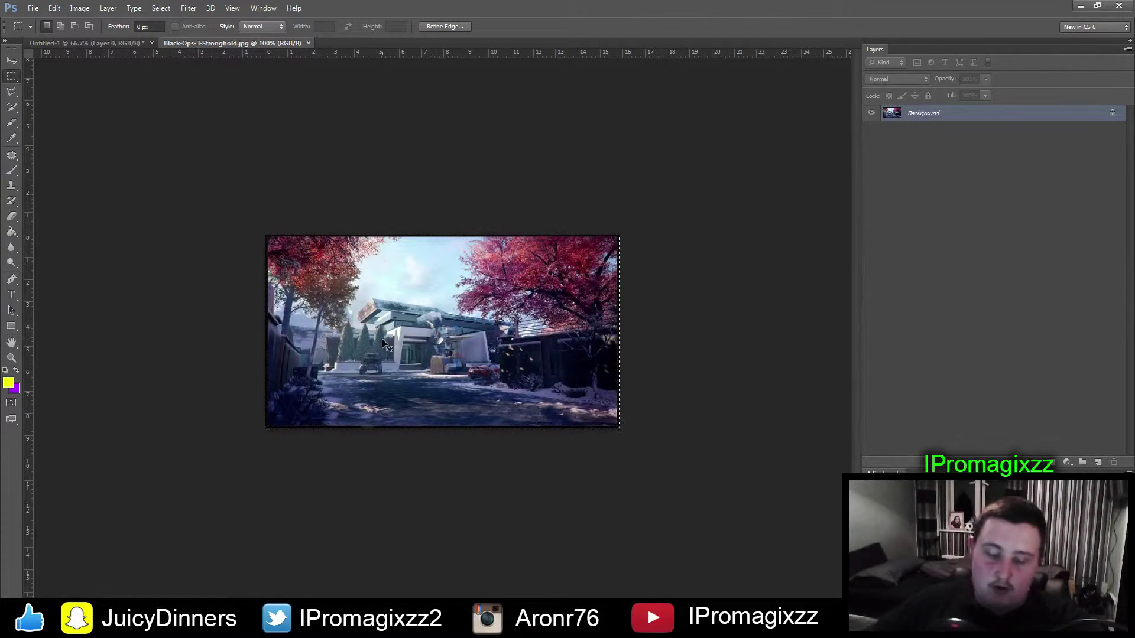
left_click(128, 43)
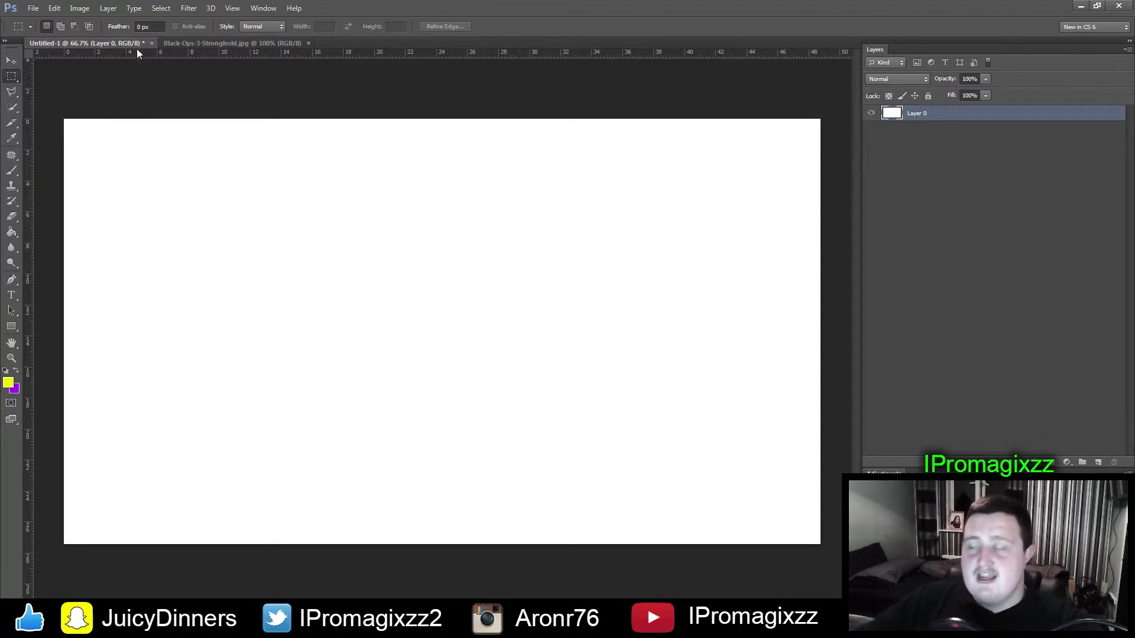
left_click_drag(194, 263, 188, 255)
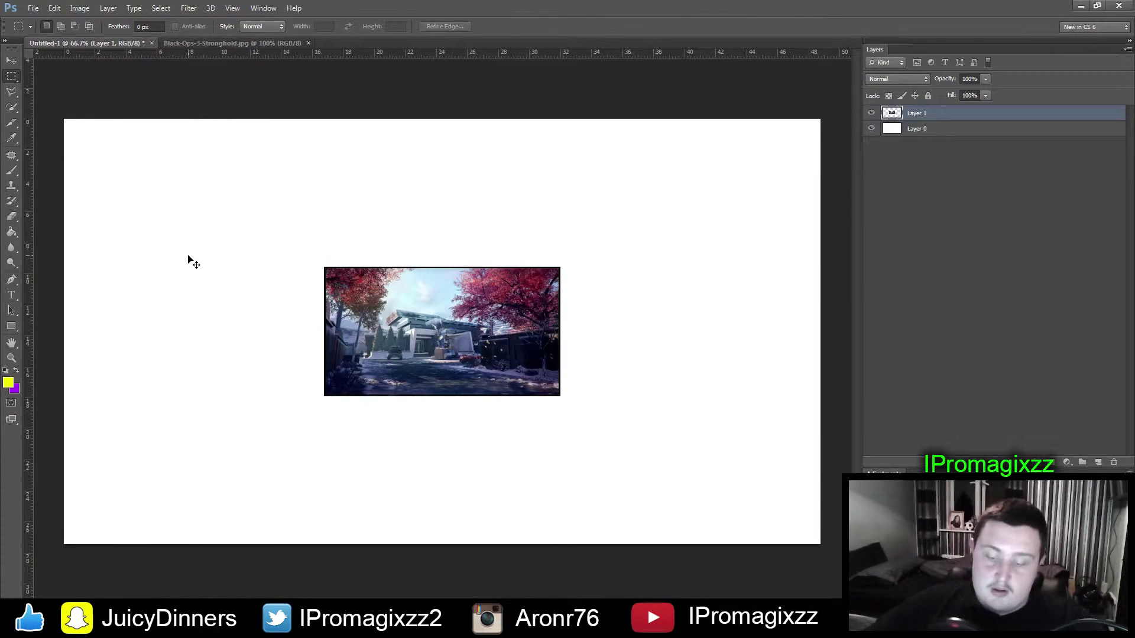
- Scale the pasted image up to about 346% around its centre so it covers the whole canvas, and apply the transformation
key("ctrl+t")
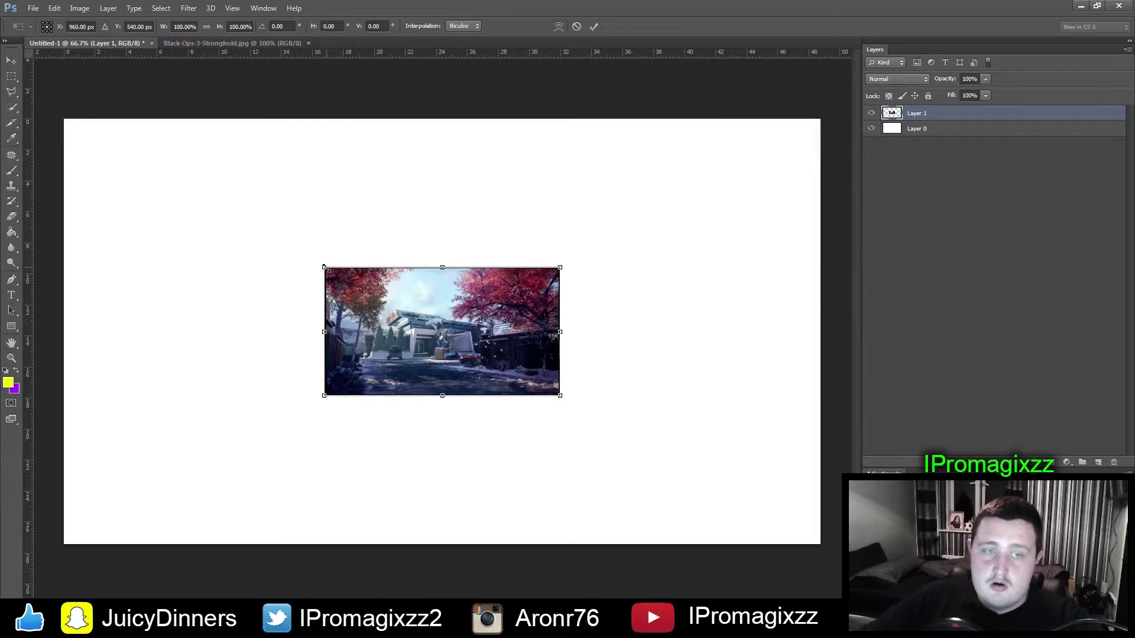
left_click_drag(311, 261, 27, 115)
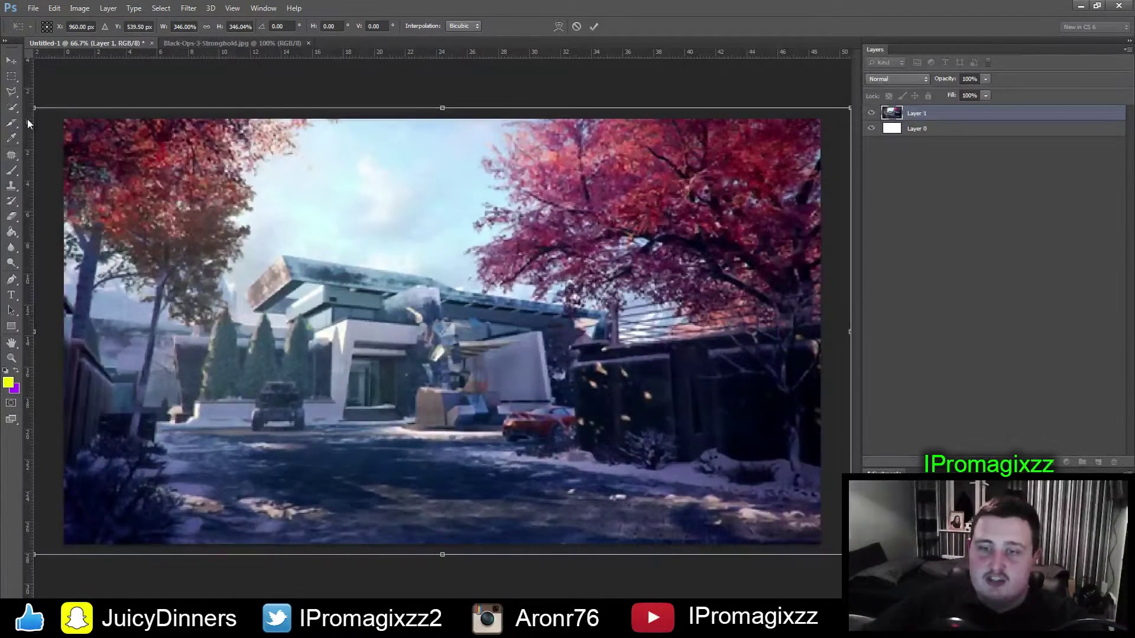
left_click(11, 61)
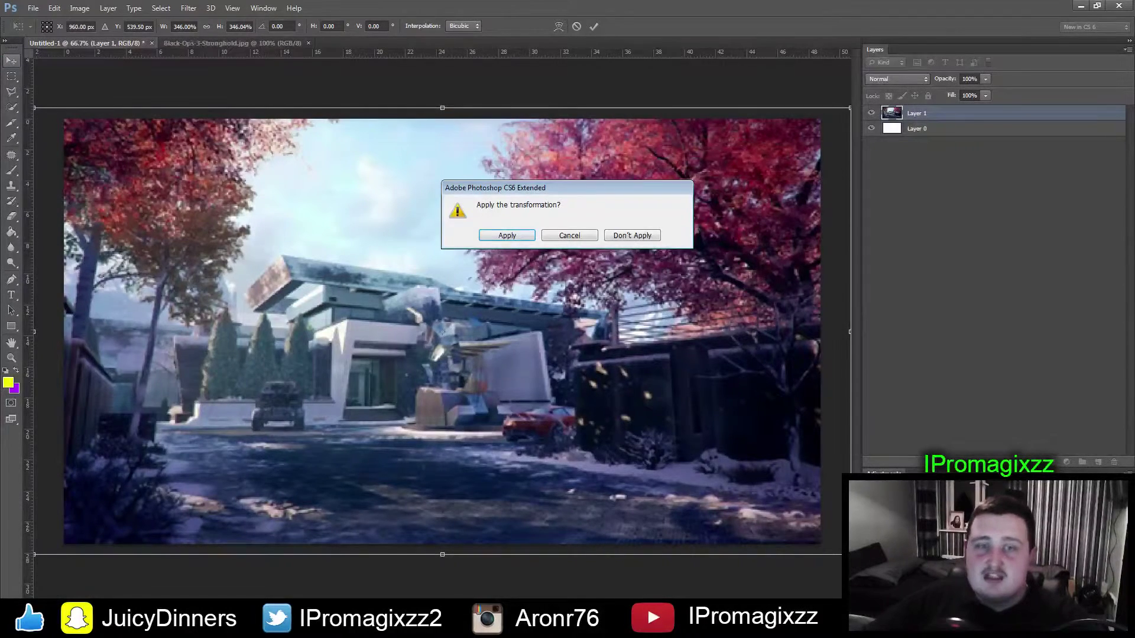
left_click(509, 232)
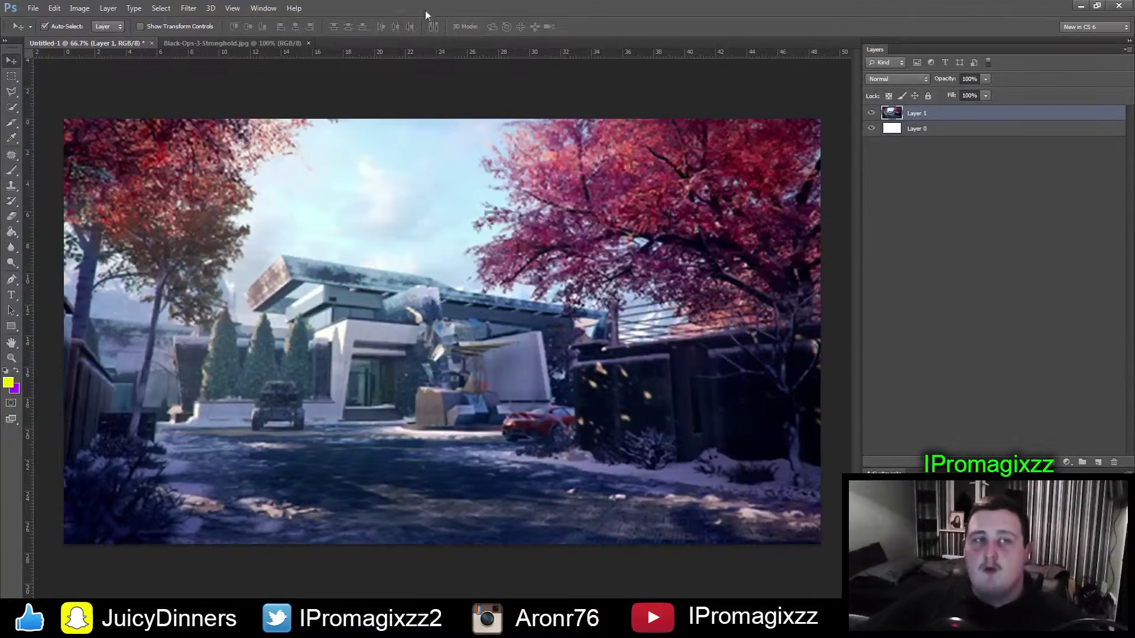
- Rename the pasted picture's layer as Image BK
double_click(919, 114)
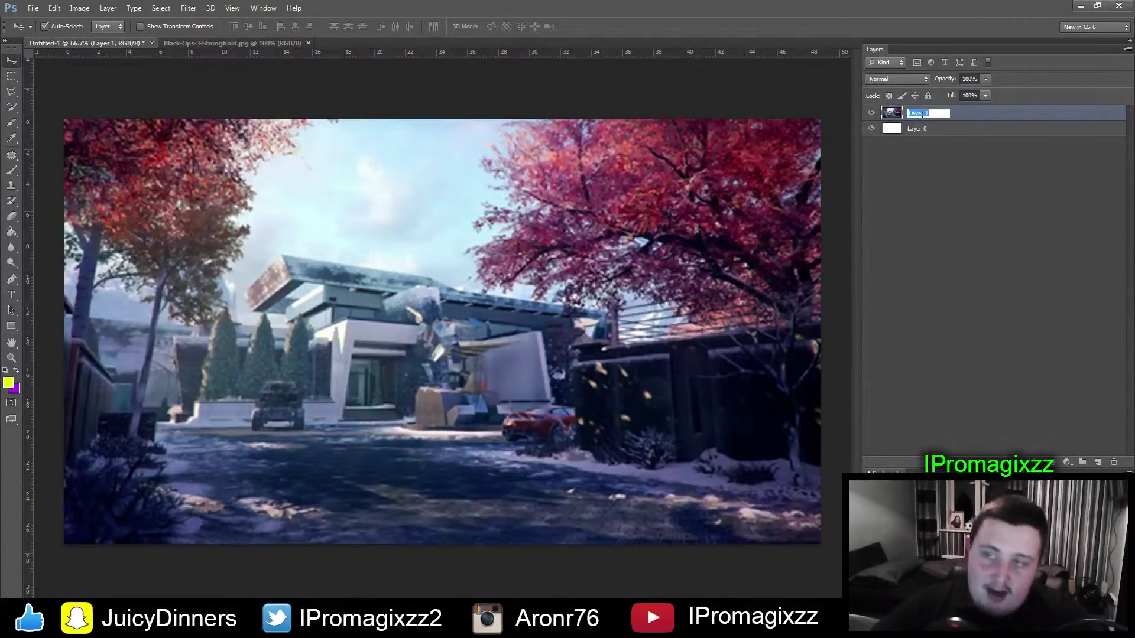
type("Image")
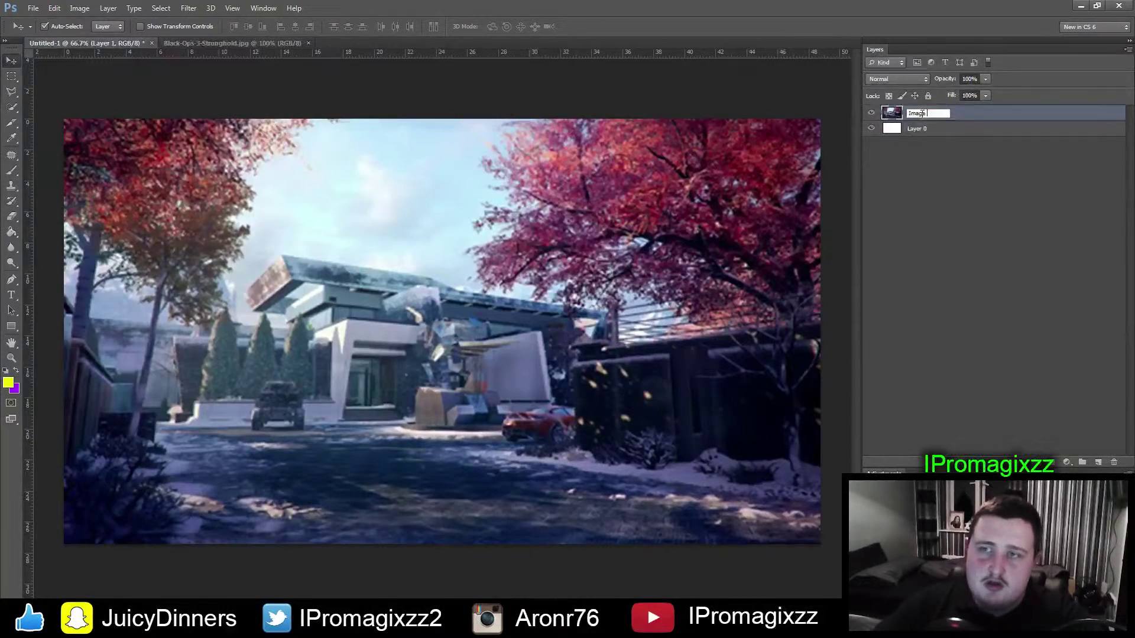
type(" BK")
key("Return")
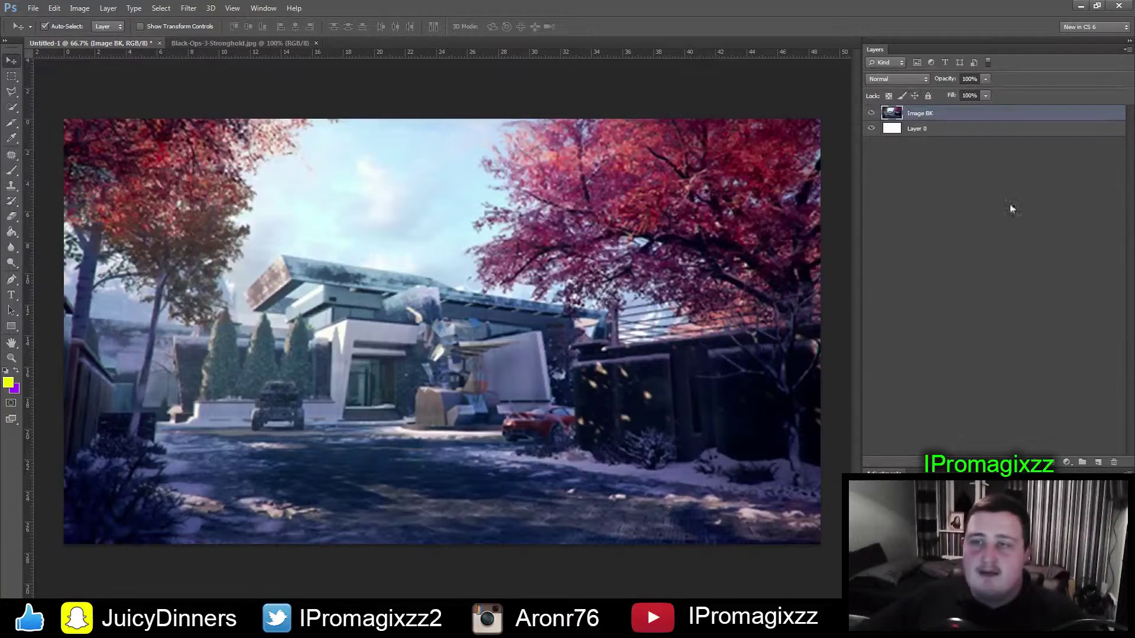
- Apply a Field Blur of 7 px to the Image BK layer
left_click(195, 11)
mouse_move(201, 135)
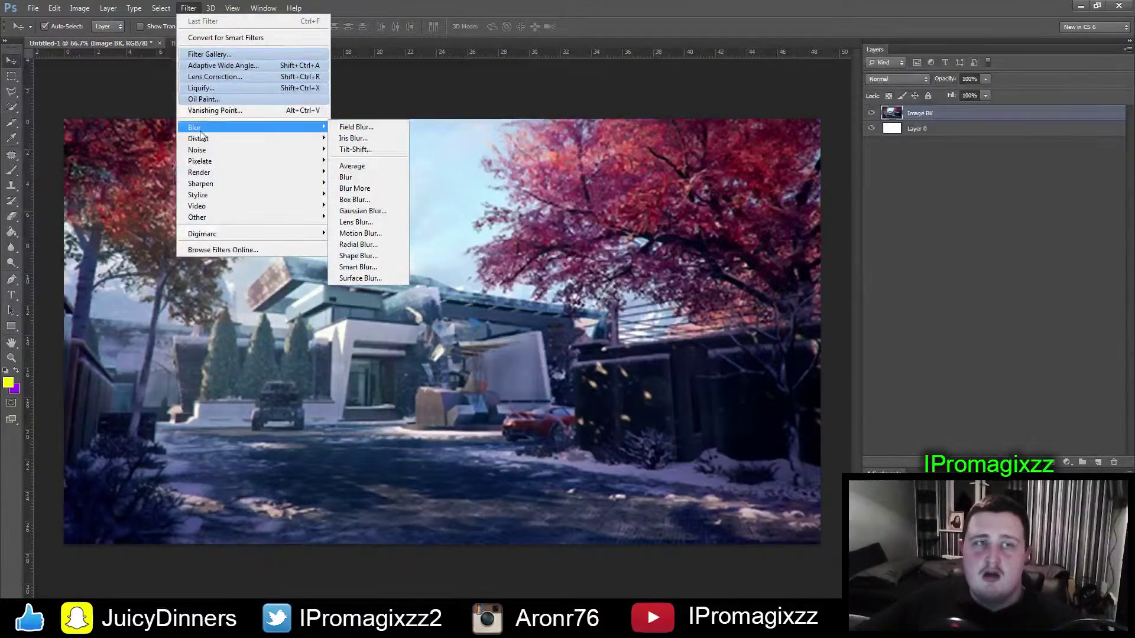
left_click(368, 130)
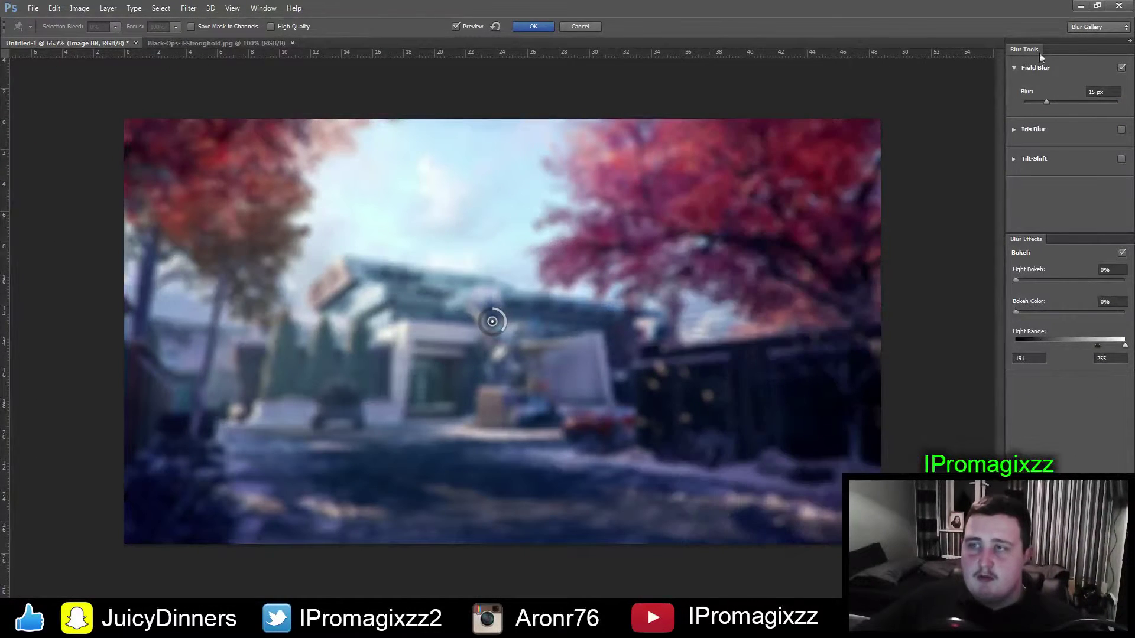
left_click_drag(1110, 92, 1059, 97)
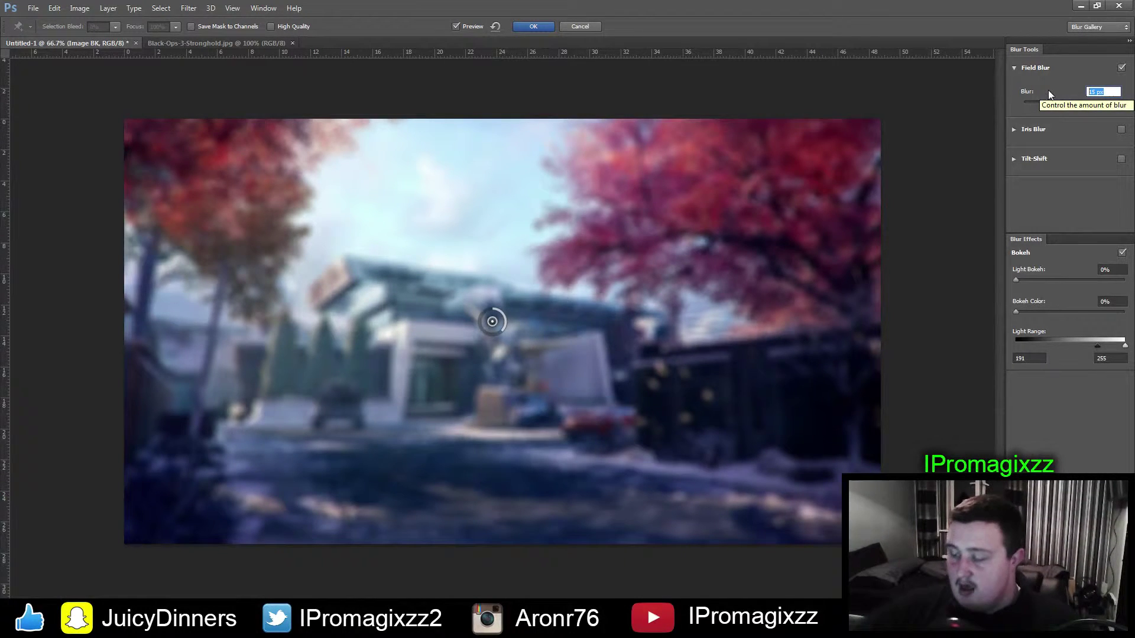
type("7")
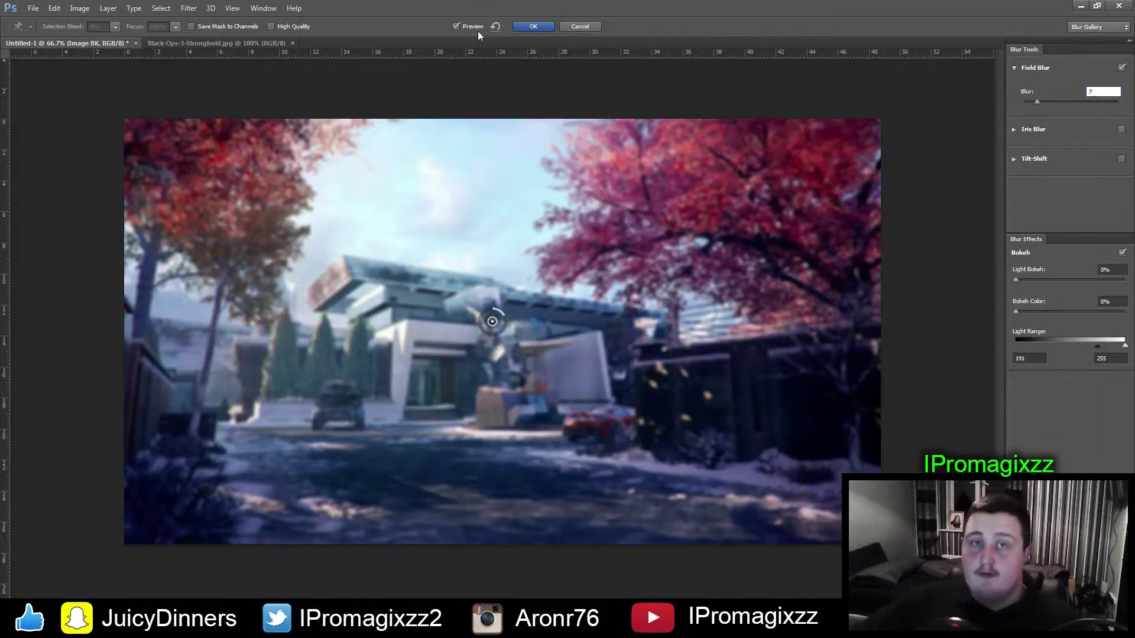
left_click(520, 26)
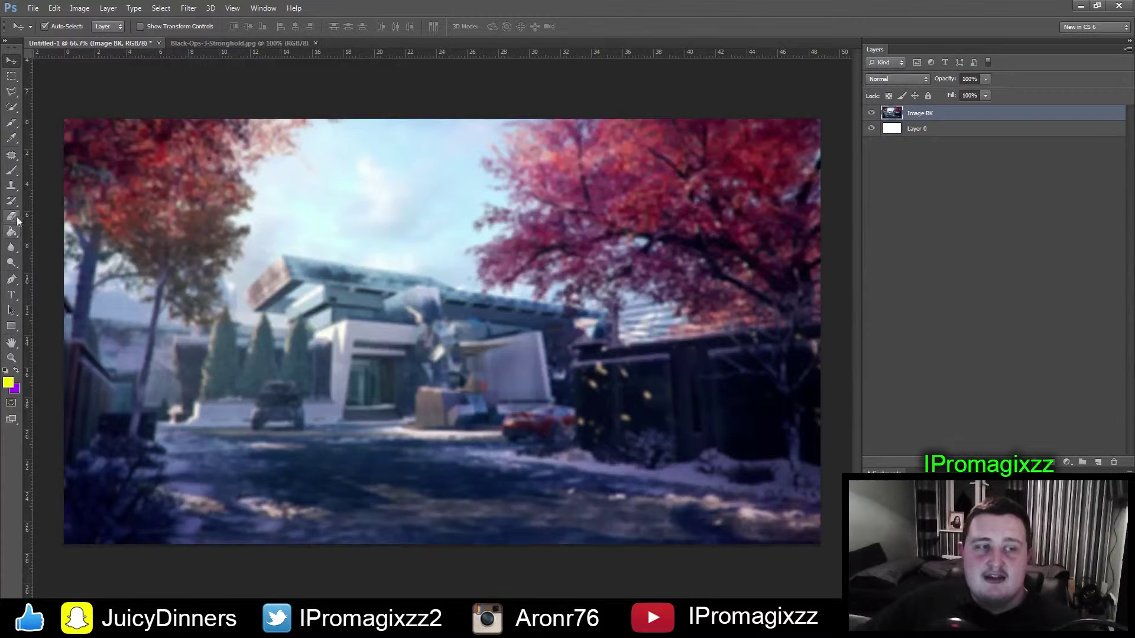
- Create a wide text box across the upper part of the canvas and set its font to BatmanForeverAlternate
left_click(11, 295)
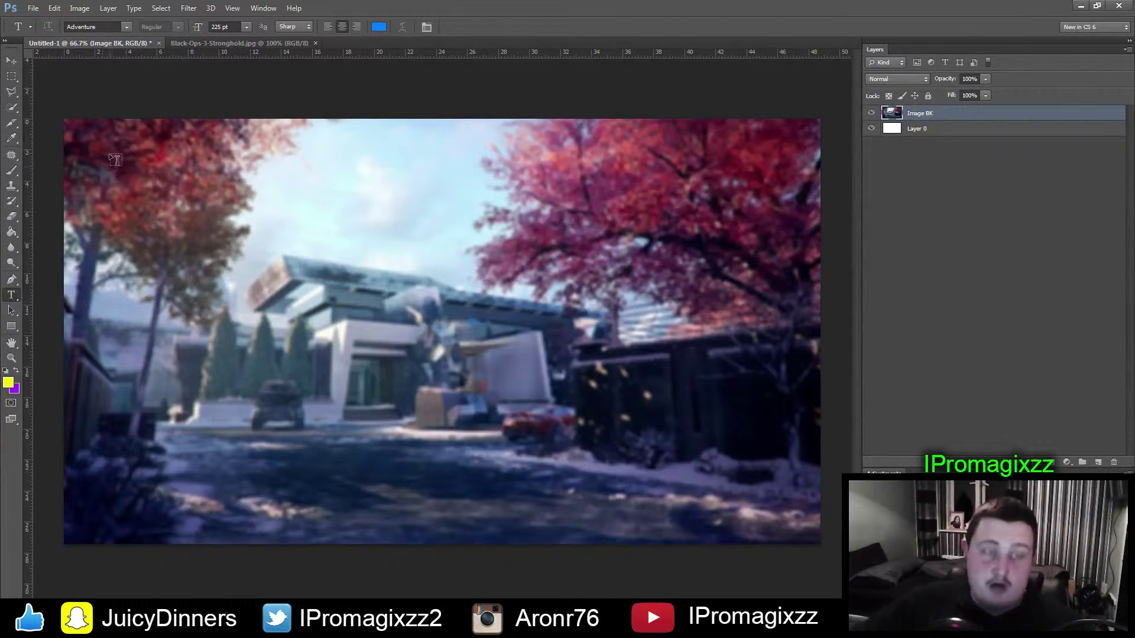
left_click_drag(102, 247, 728, 308)
left_click(118, 26)
left_click(133, 31)
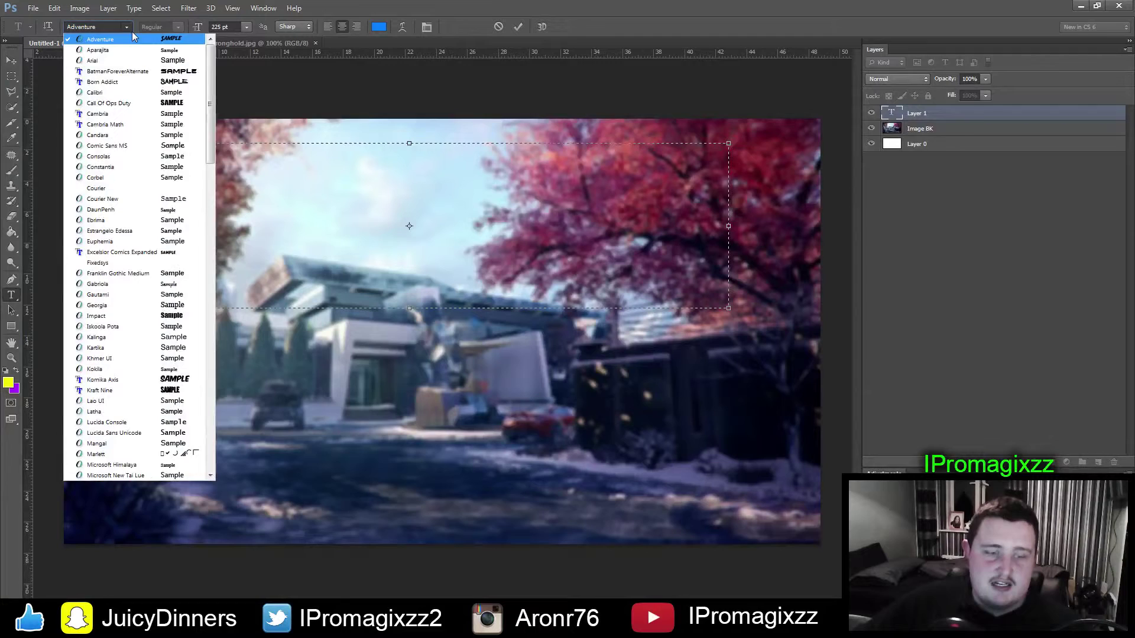
left_click(184, 74)
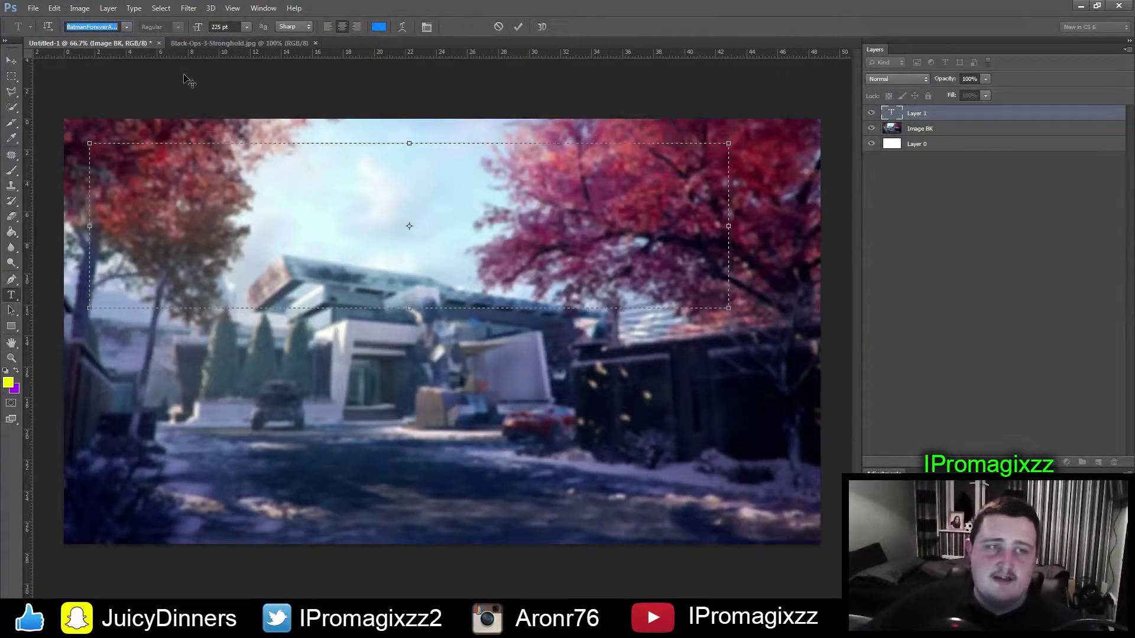
- Set the text color to black (000000)
left_click(378, 27)
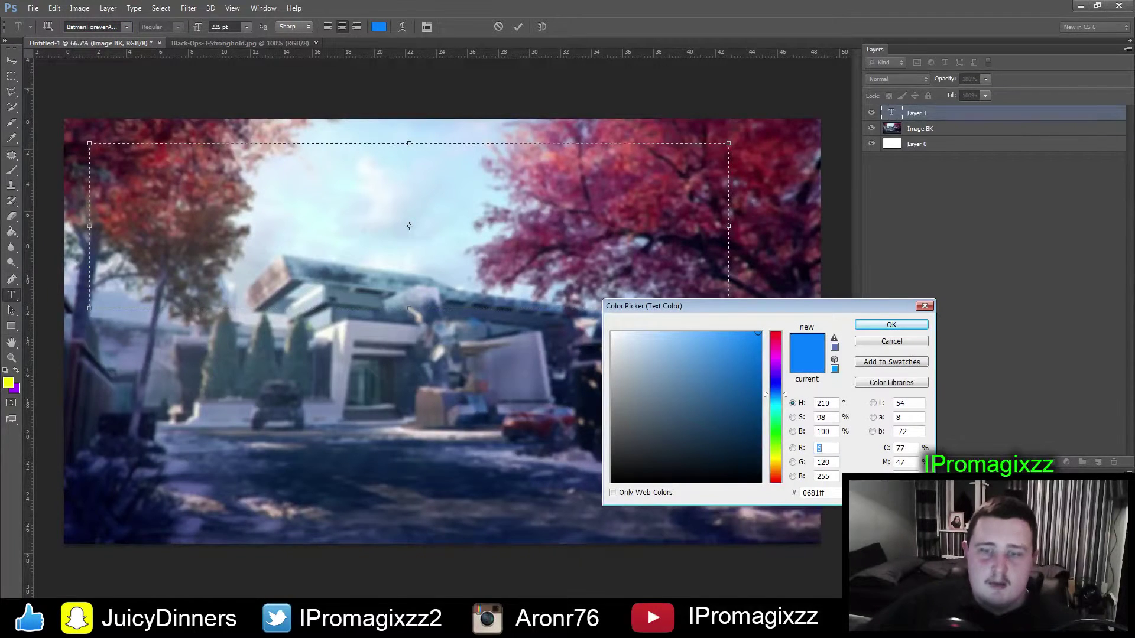
left_click(761, 482)
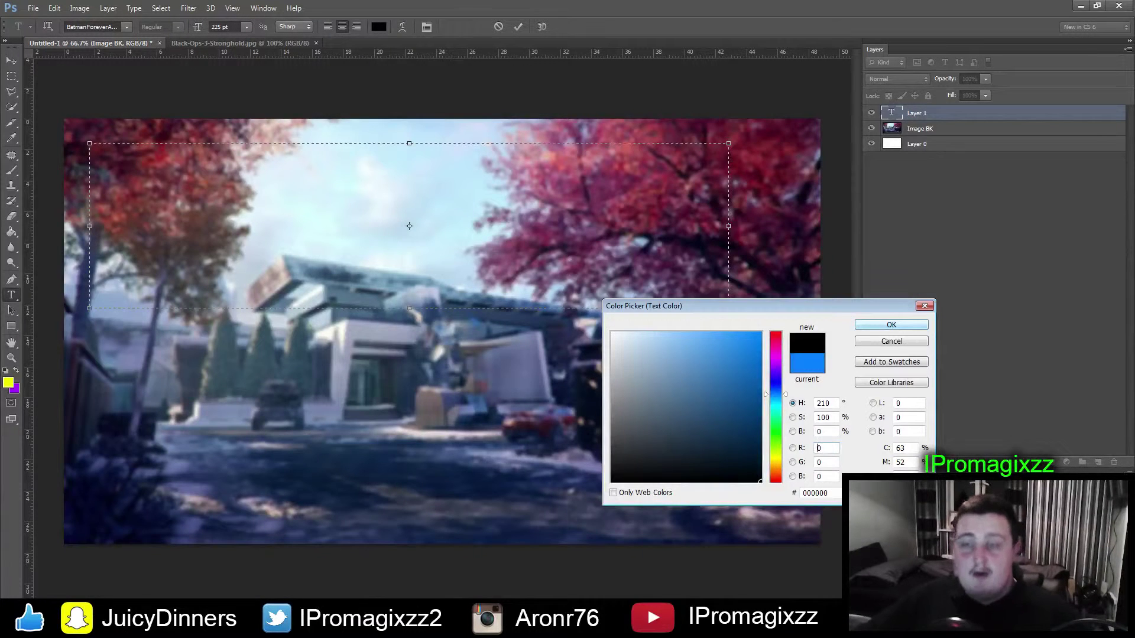
left_click(881, 326)
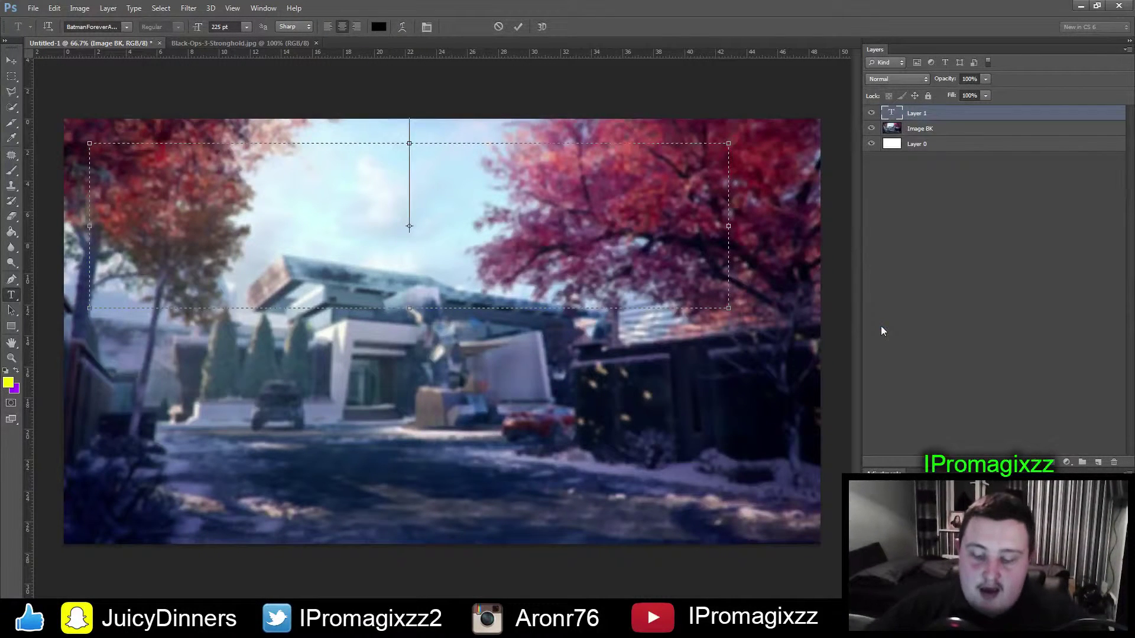
- Enter the title 1V1 Snipers, widening the text box past the canvas's right edge, and move the title to the canvas's left edge
type("IC")
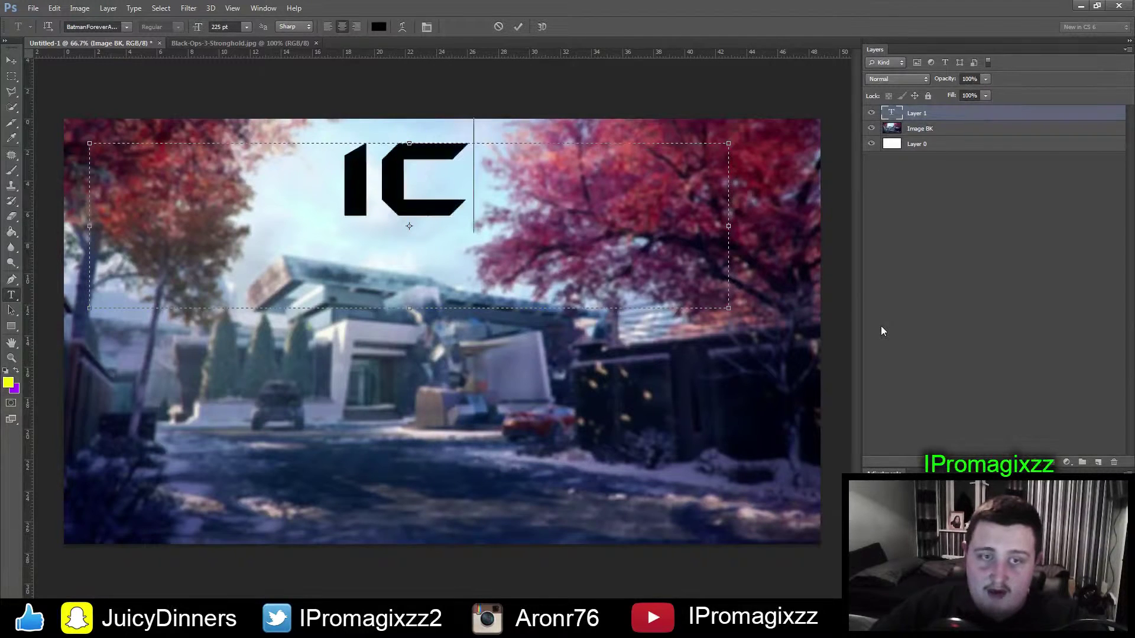
key("BackSpace")
type("M")
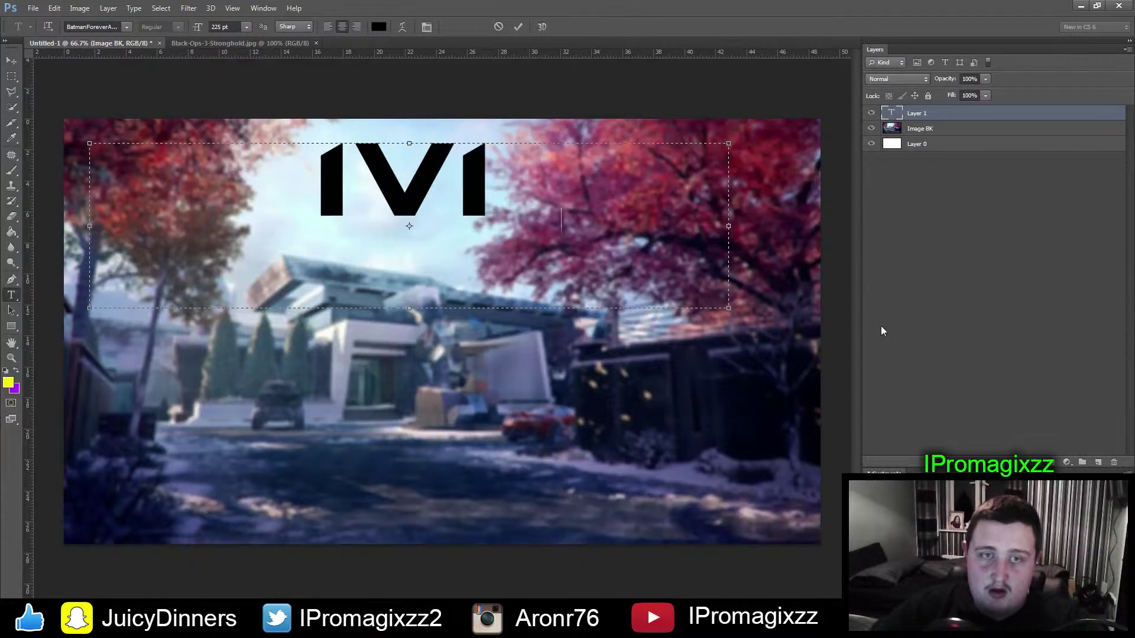
type(" SNIP")
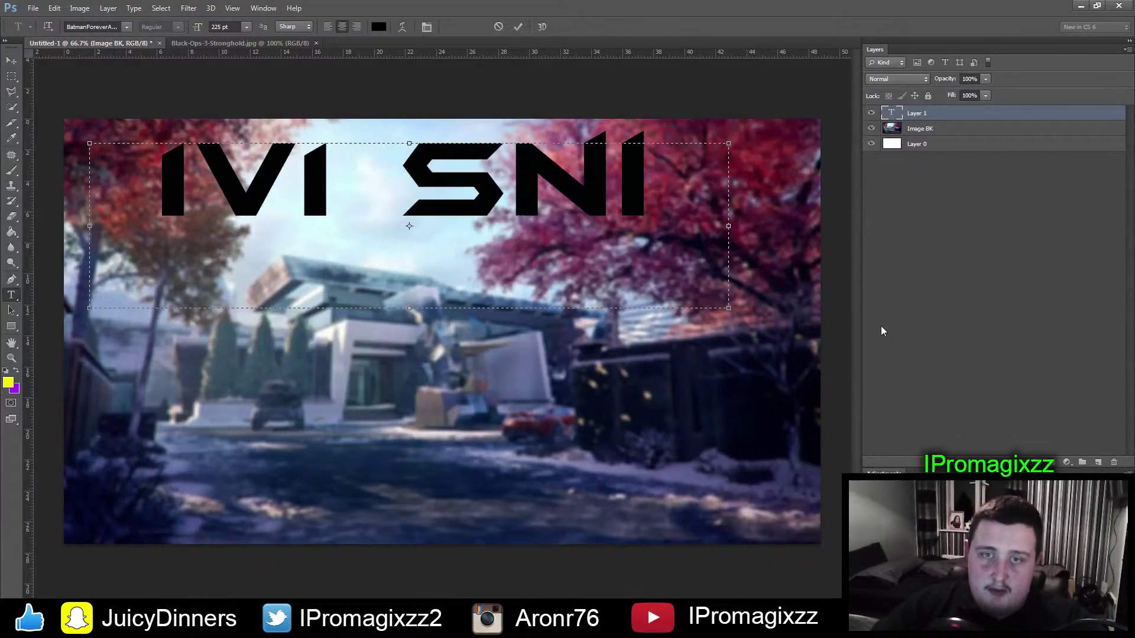
key("BackSpace")
key("BackSpace")
key("BackSpace")
key("BackSpace")
key("BackSpace")
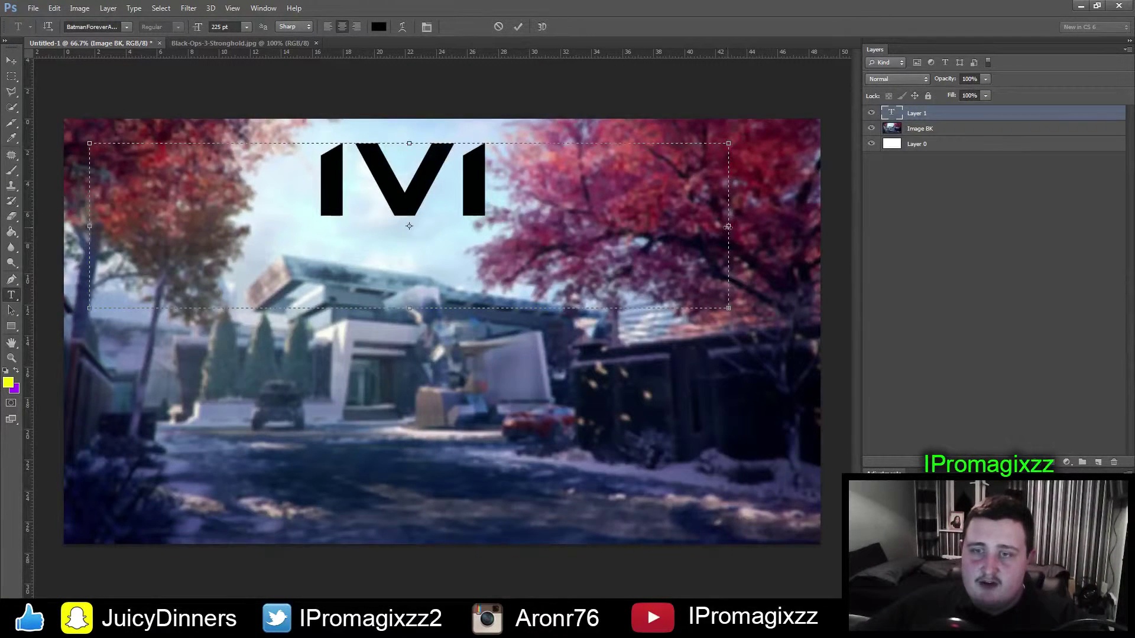
left_click_drag(729, 225, 869, 234)
type("SNIPE")
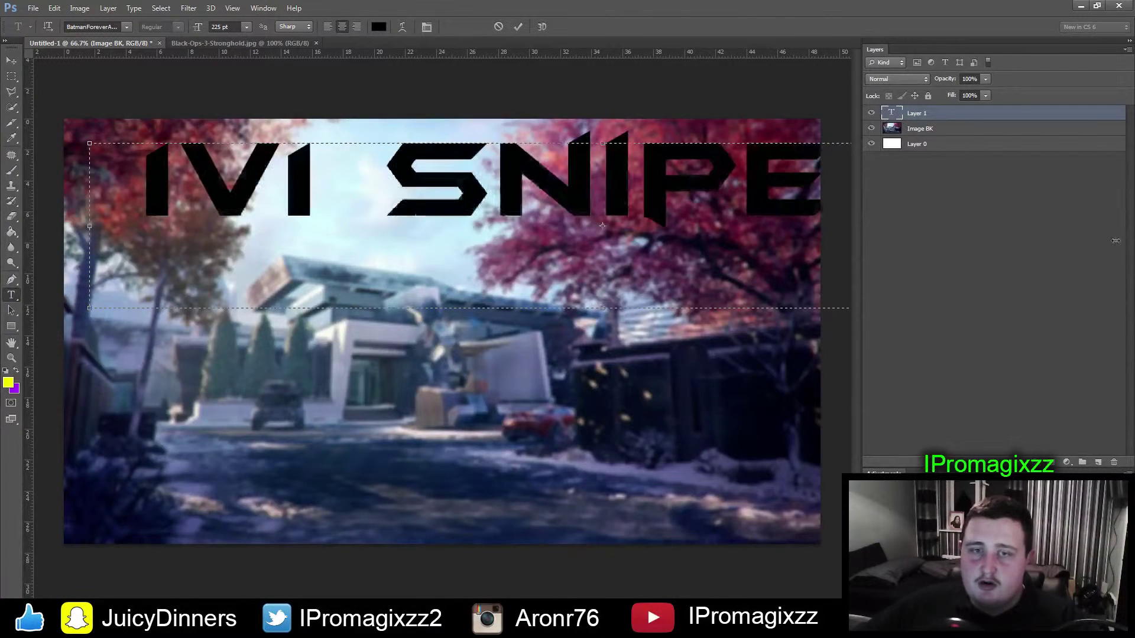
left_click(11, 60)
left_click_drag(316, 184, 230, 184)
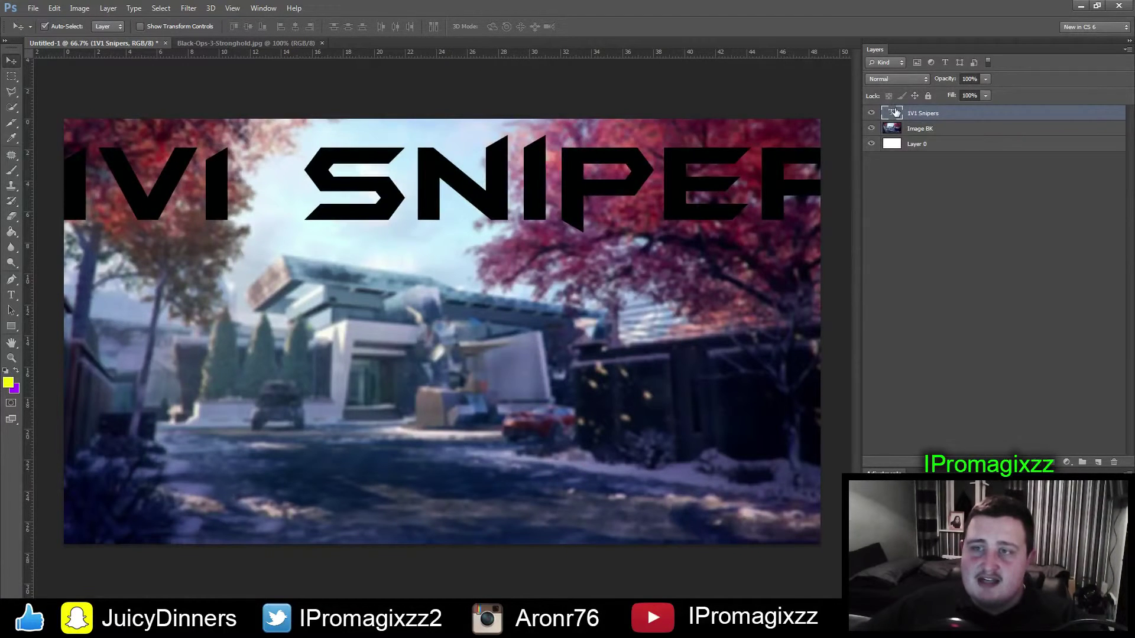
- Set the 1V1 Snipers title's font size to 200 pt and move the title left and slightly down on the canvas
double_click(891, 112)
left_click(222, 27)
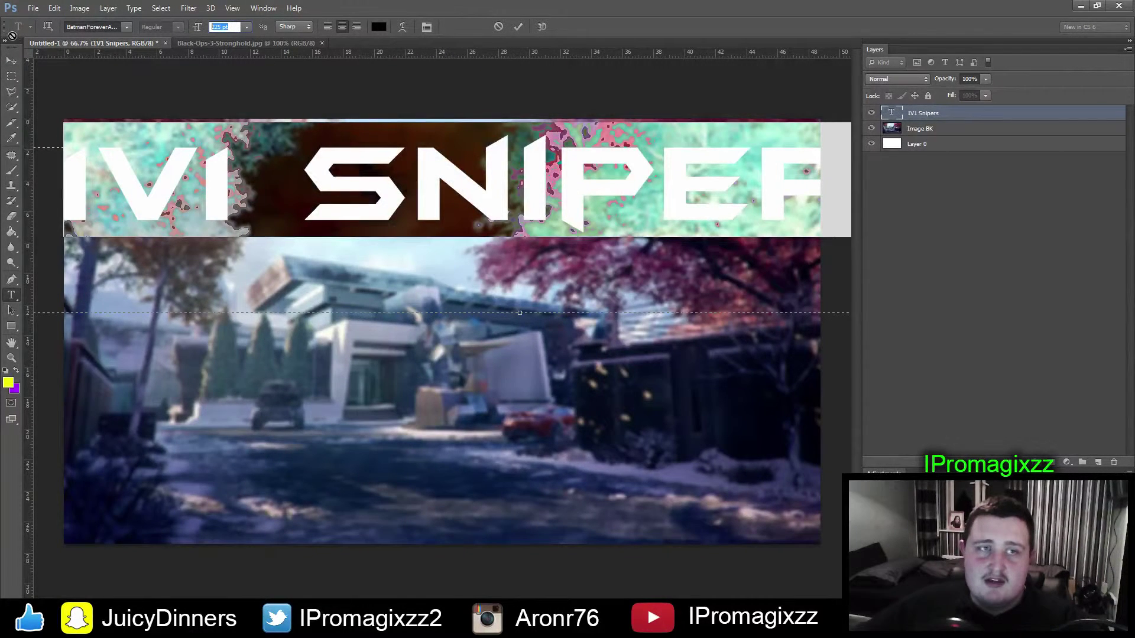
type("200")
key("Return")
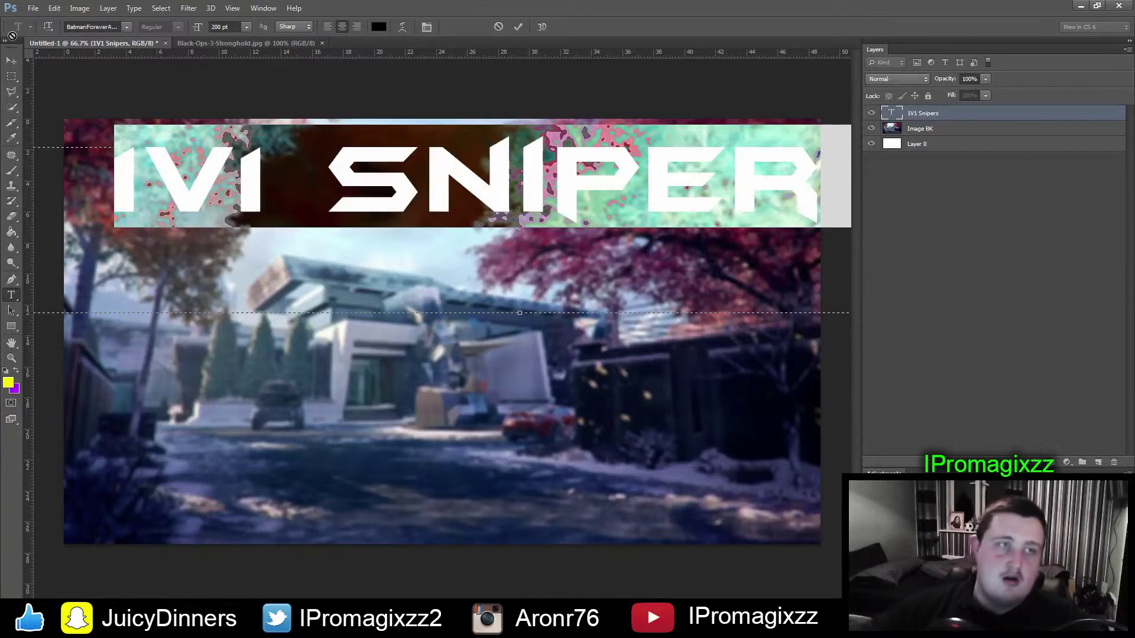
left_click(11, 61)
left_click_drag(384, 213, 305, 220)
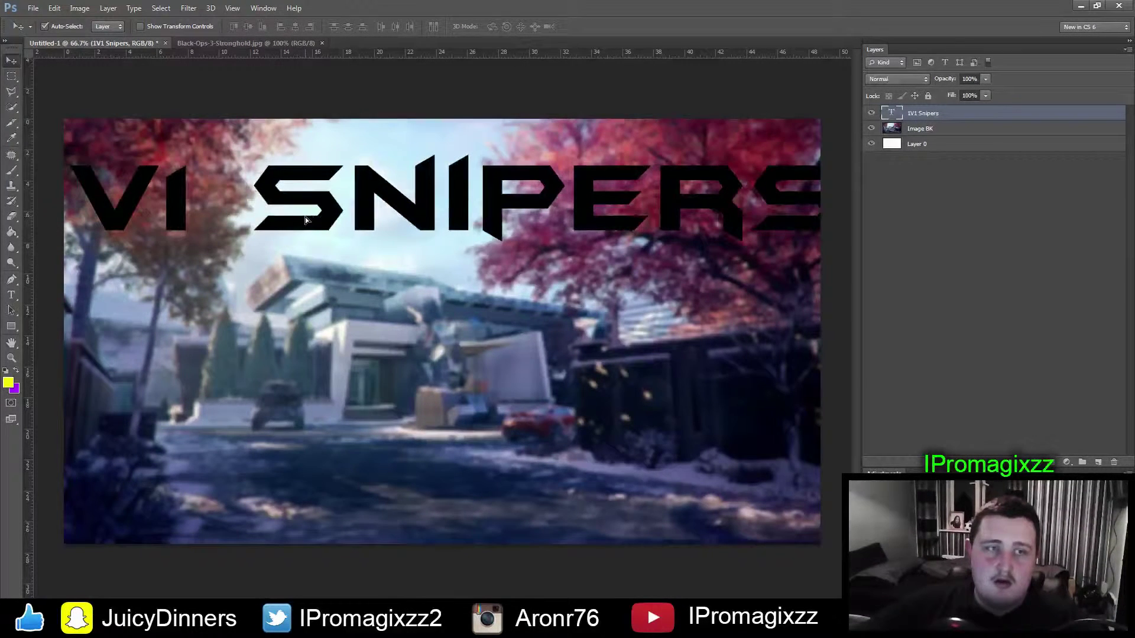
- Reduce the title's font size to 180 pt so the whole title fits within the canvas width
double_click(890, 117)
left_click(228, 27)
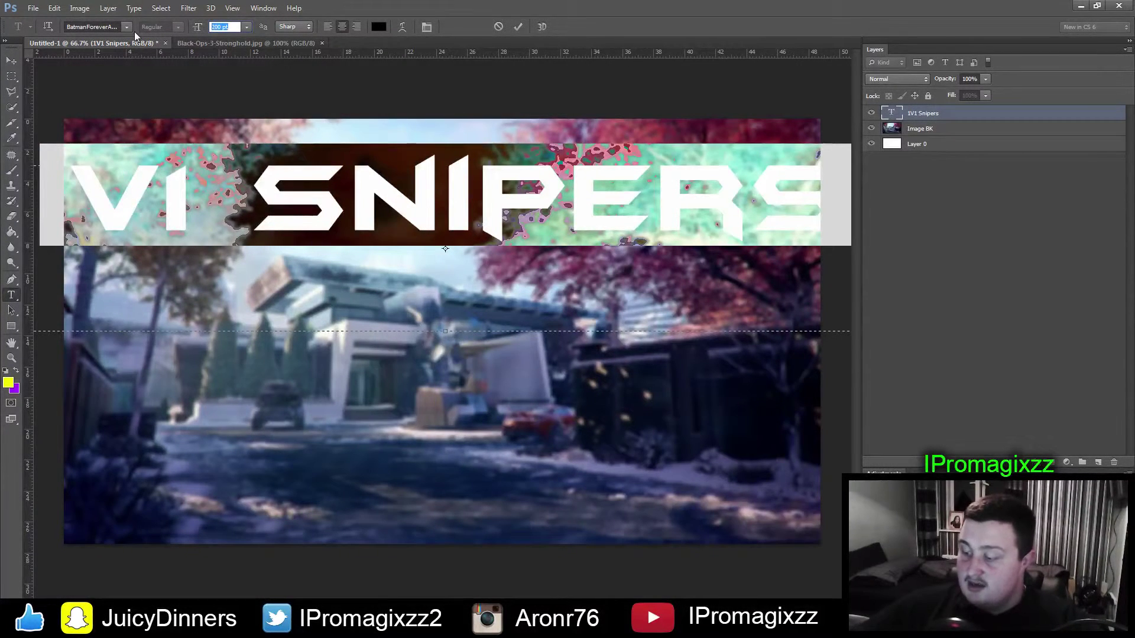
type("180")
key("Return")
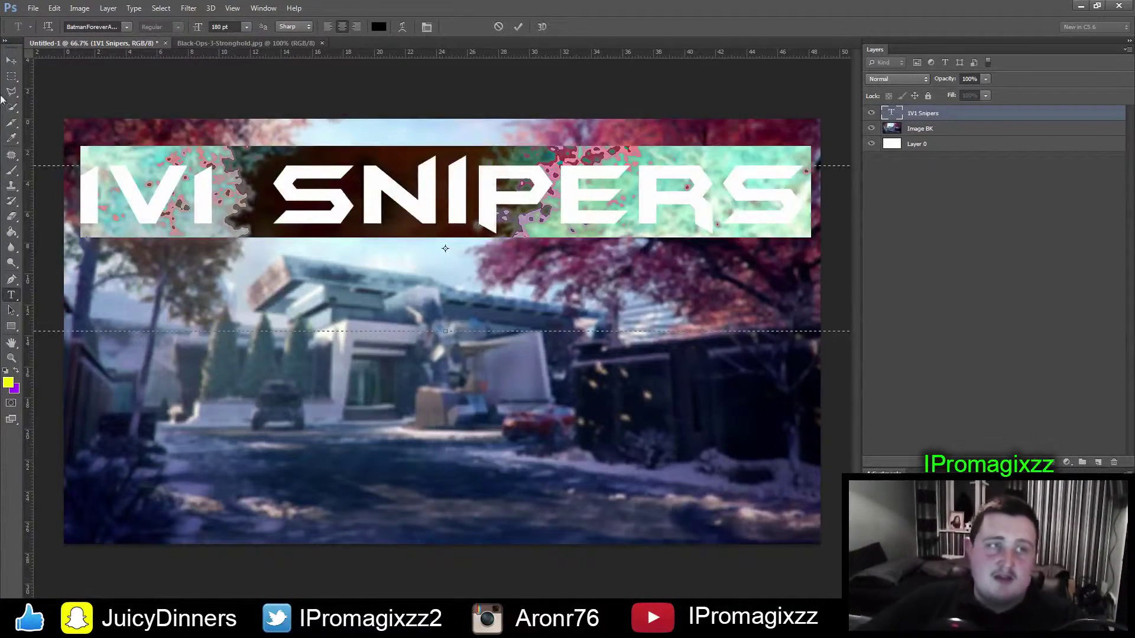
left_click(11, 60)
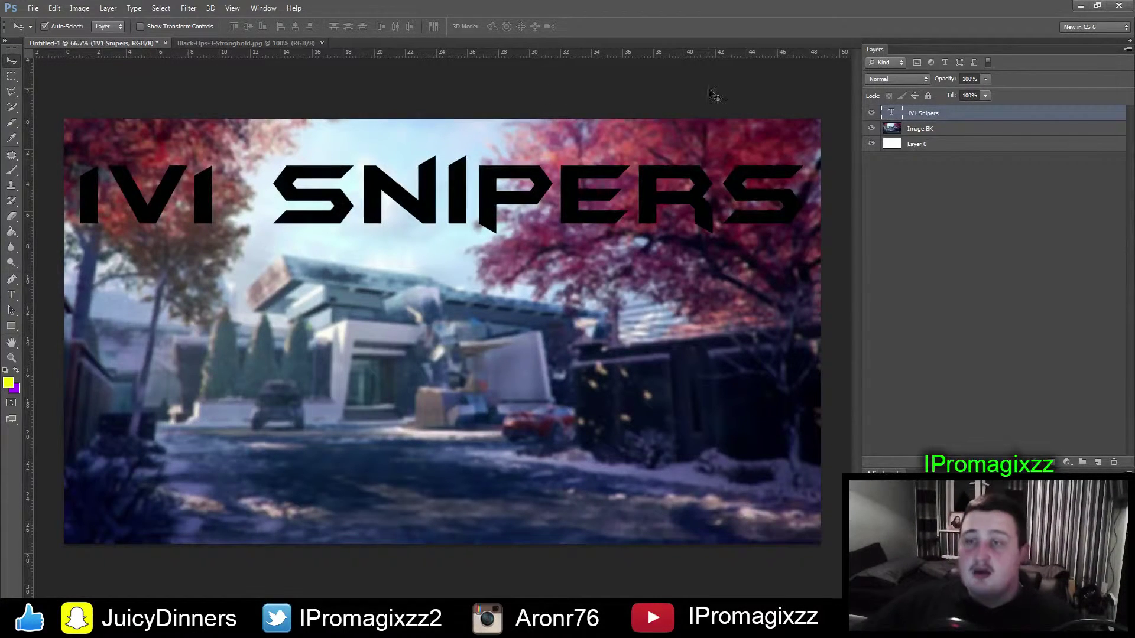
- Add a Gradient Overlay to the 1V1 Snipers layer using the Orange, Yellow, Orange preset
double_click(964, 119)
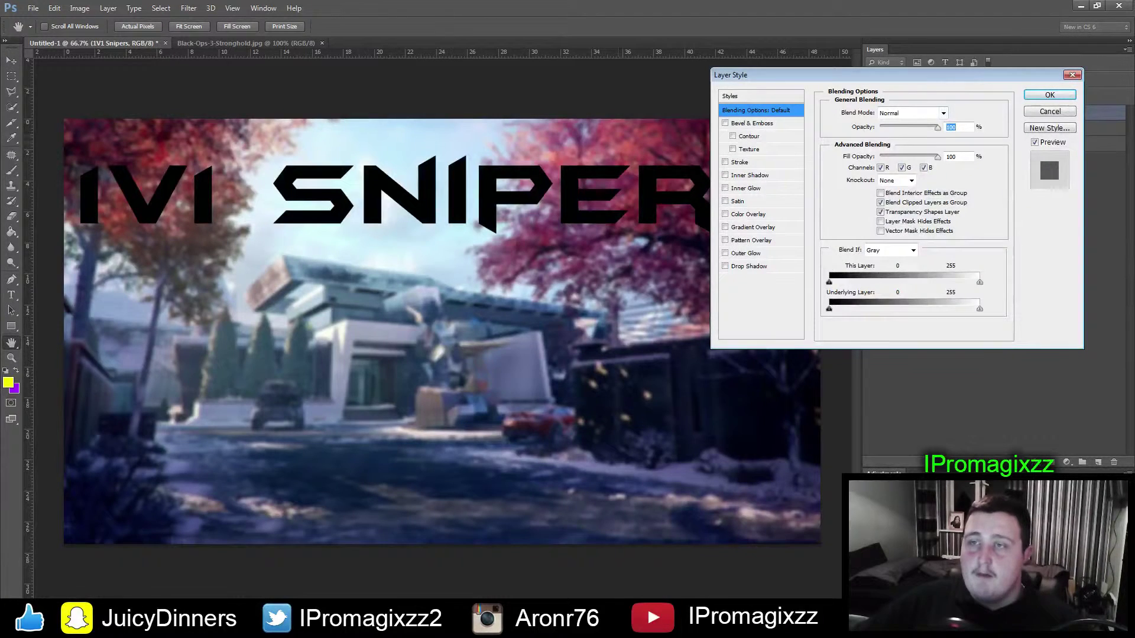
left_click_drag(887, 75, 595, 146)
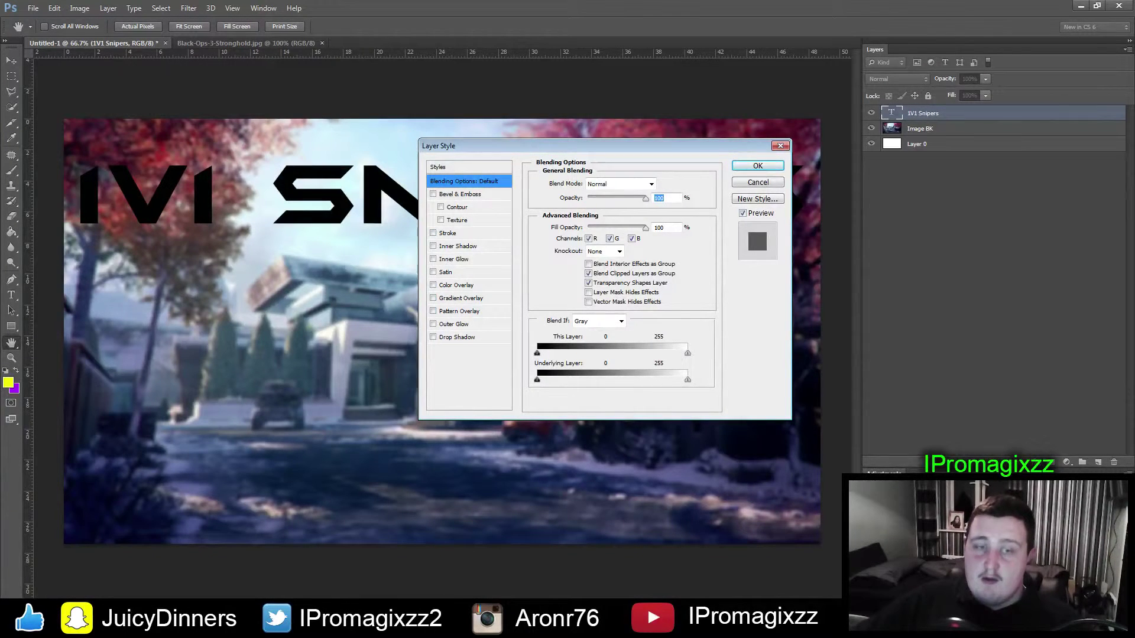
left_click(433, 298)
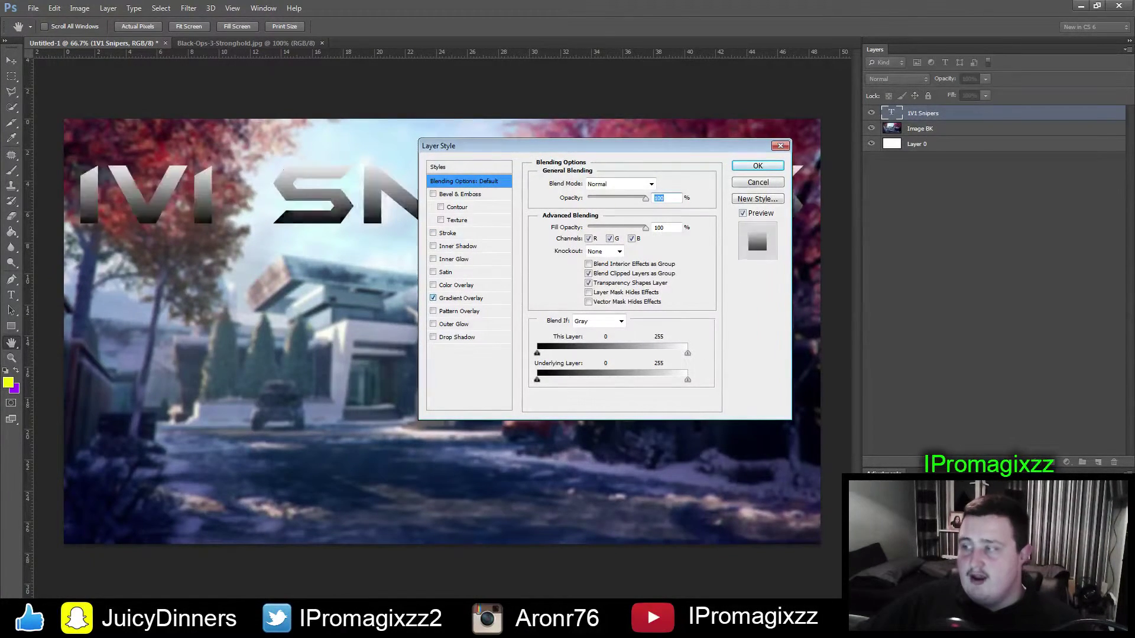
left_click(461, 298)
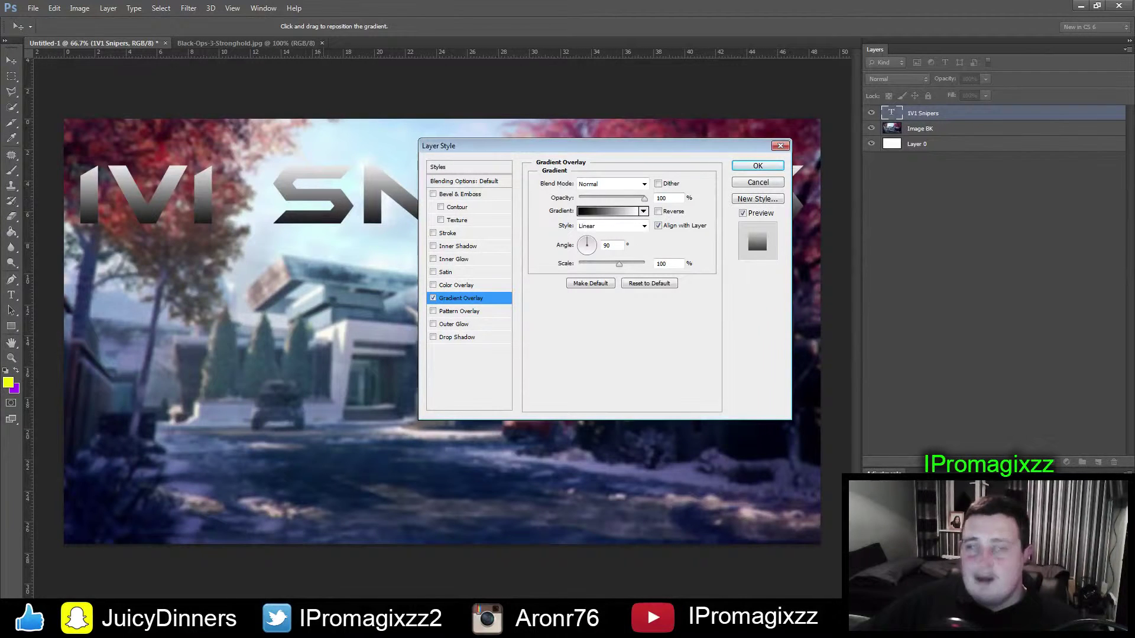
left_click(609, 211)
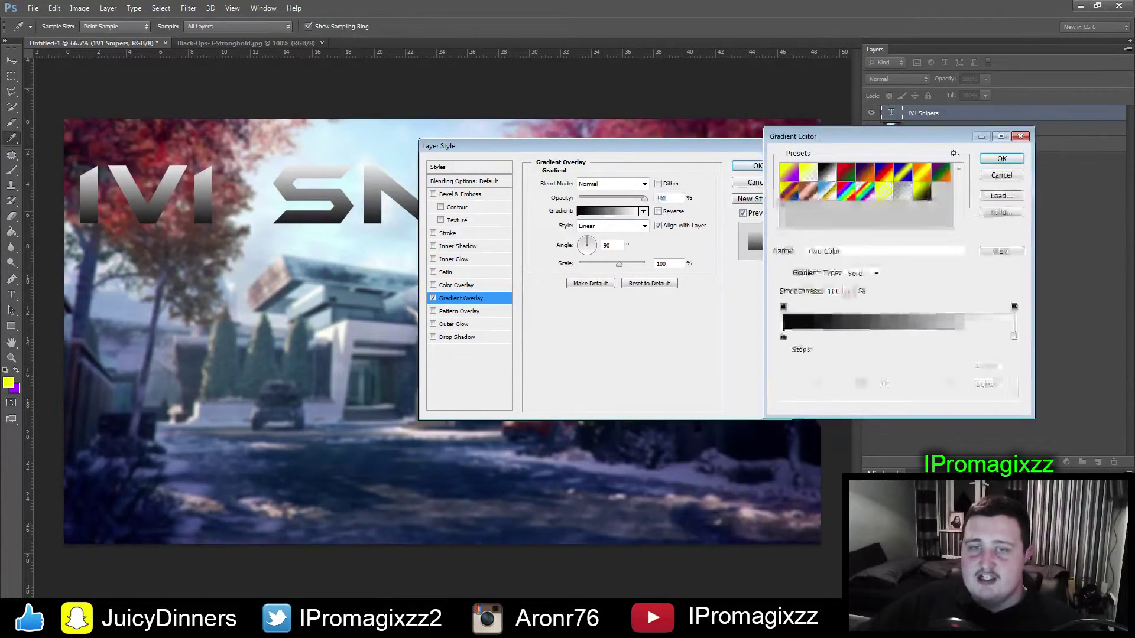
left_click(789, 173)
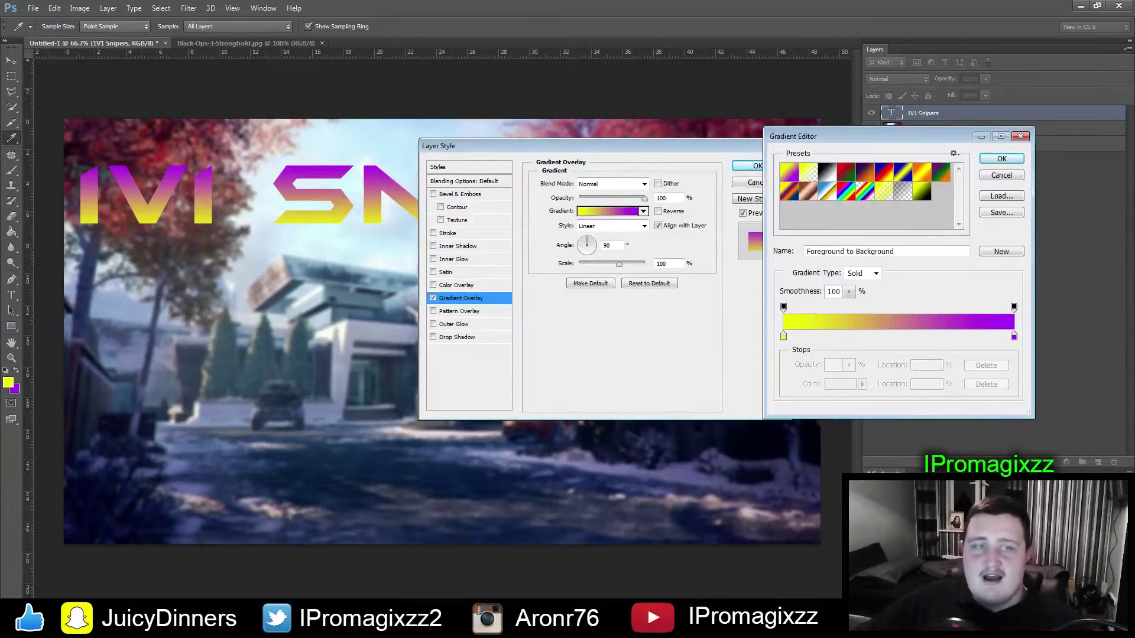
left_click(903, 173)
left_click(884, 173)
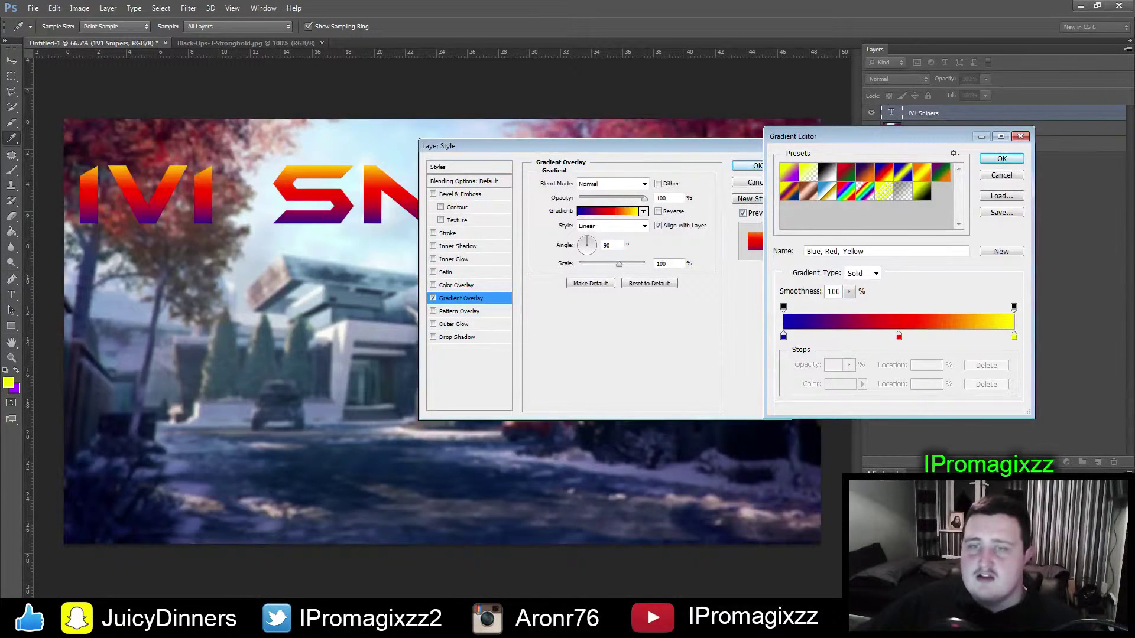
left_click(790, 172)
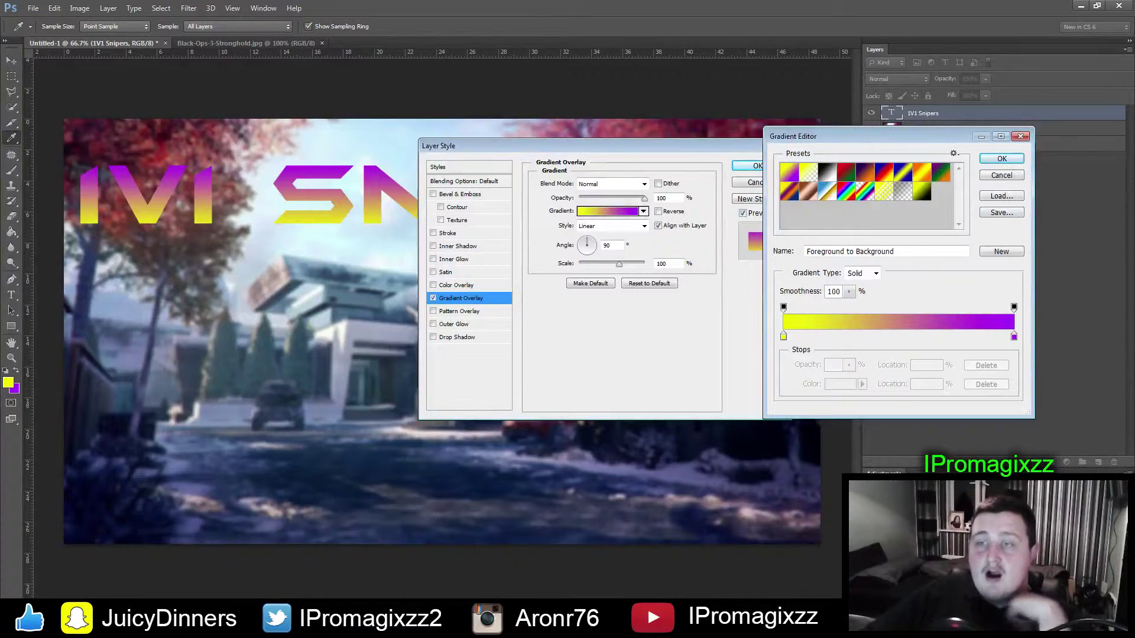
left_click(922, 173)
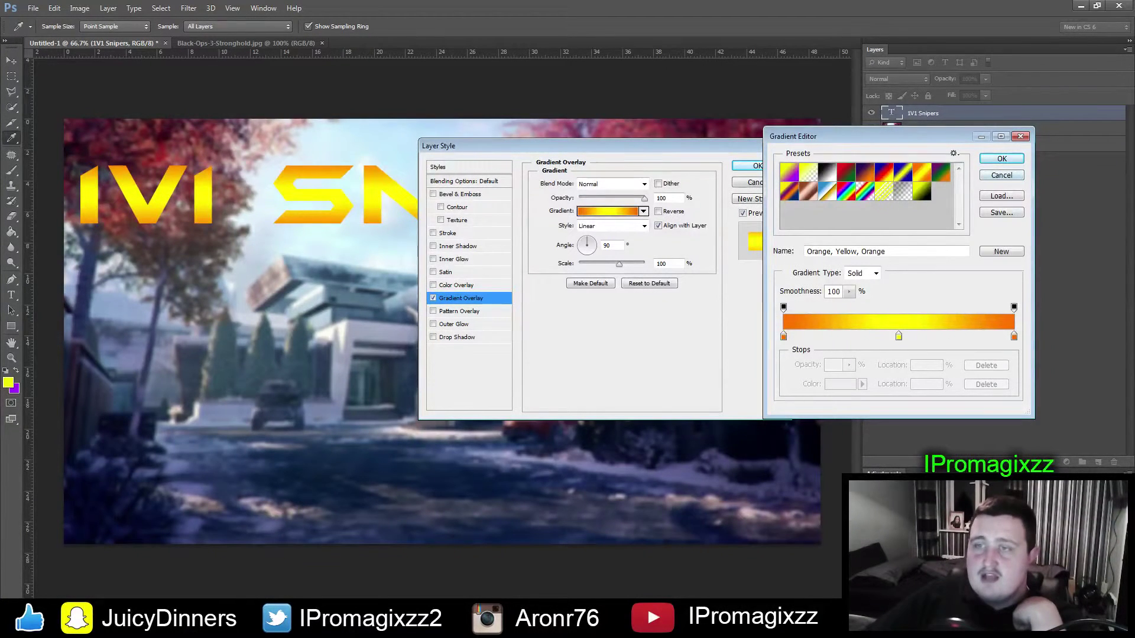
left_click(1001, 159)
- Add a 12 px black outside stroke to the title, apply the layer style, and nudge the title slightly left
left_click_drag(651, 146, 650, 303)
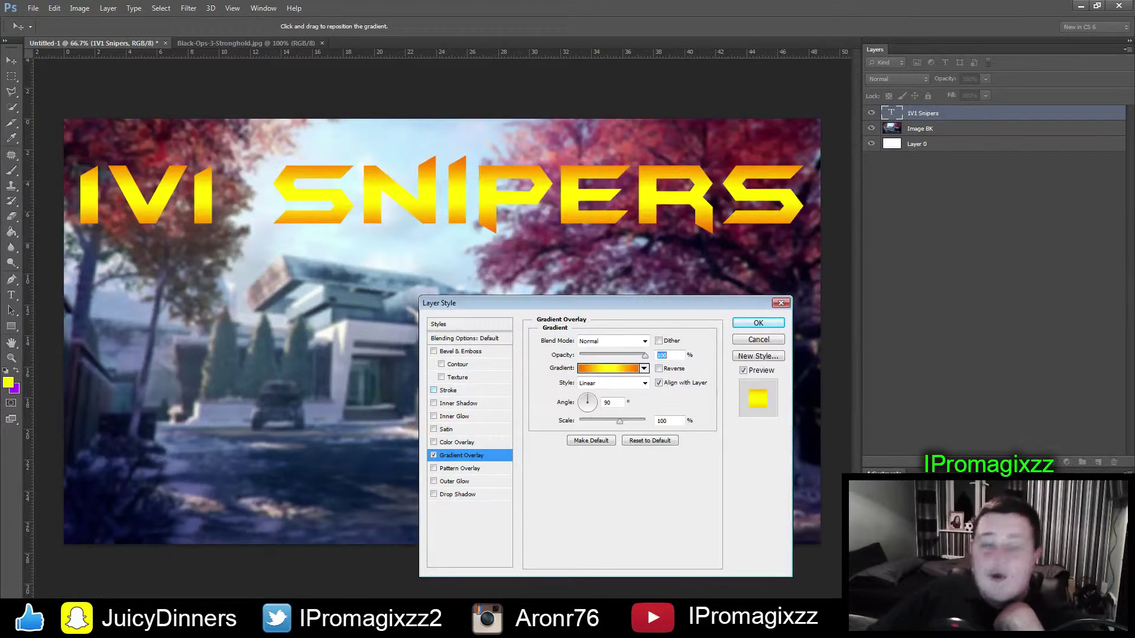
left_click(447, 391)
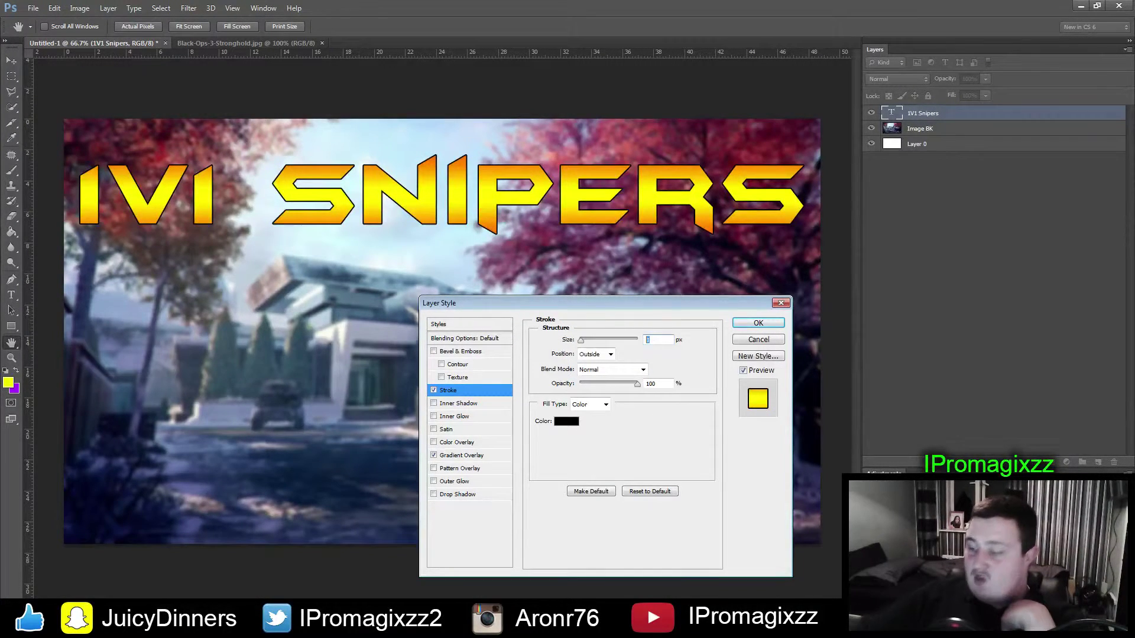
type("15")
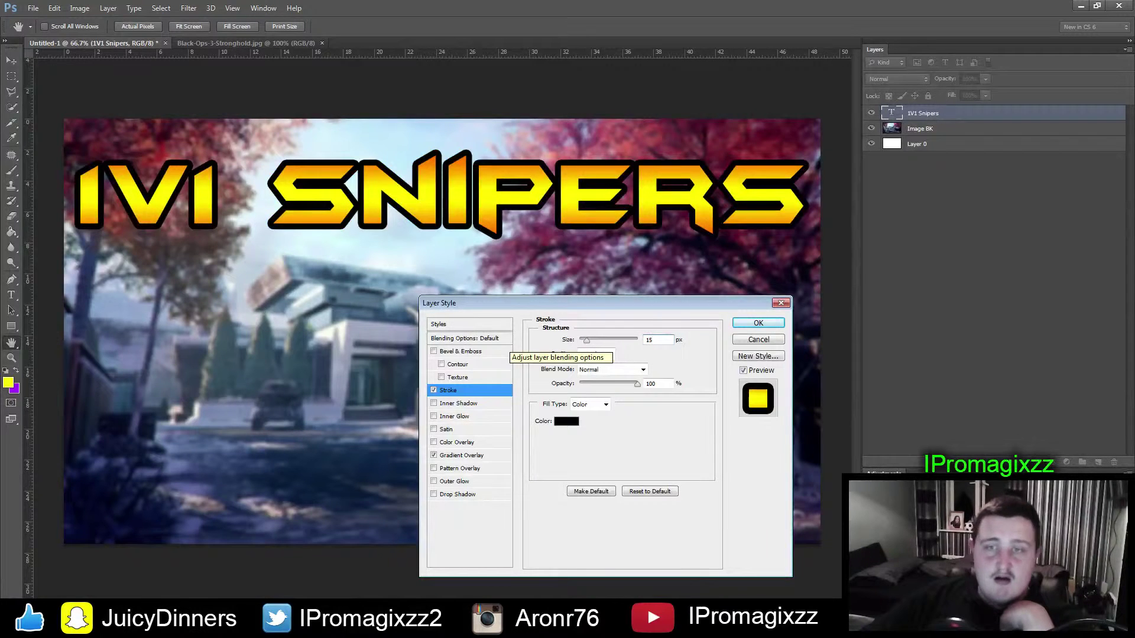
key("BackSpace")
key("BackSpace")
type("10")
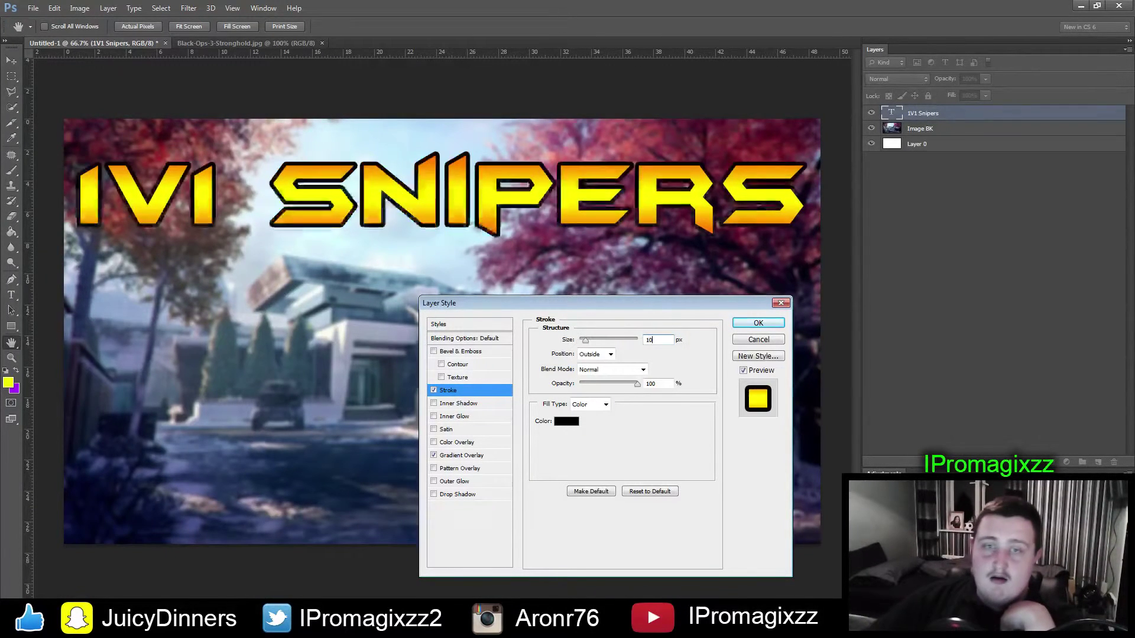
key("BackSpace")
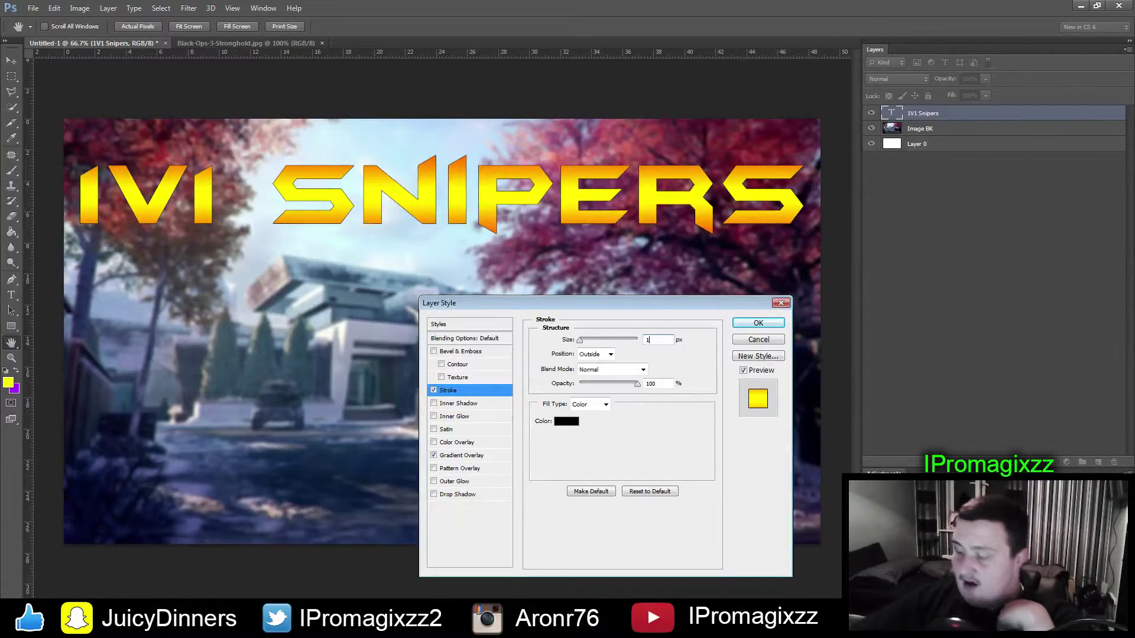
type("2")
key("Return")
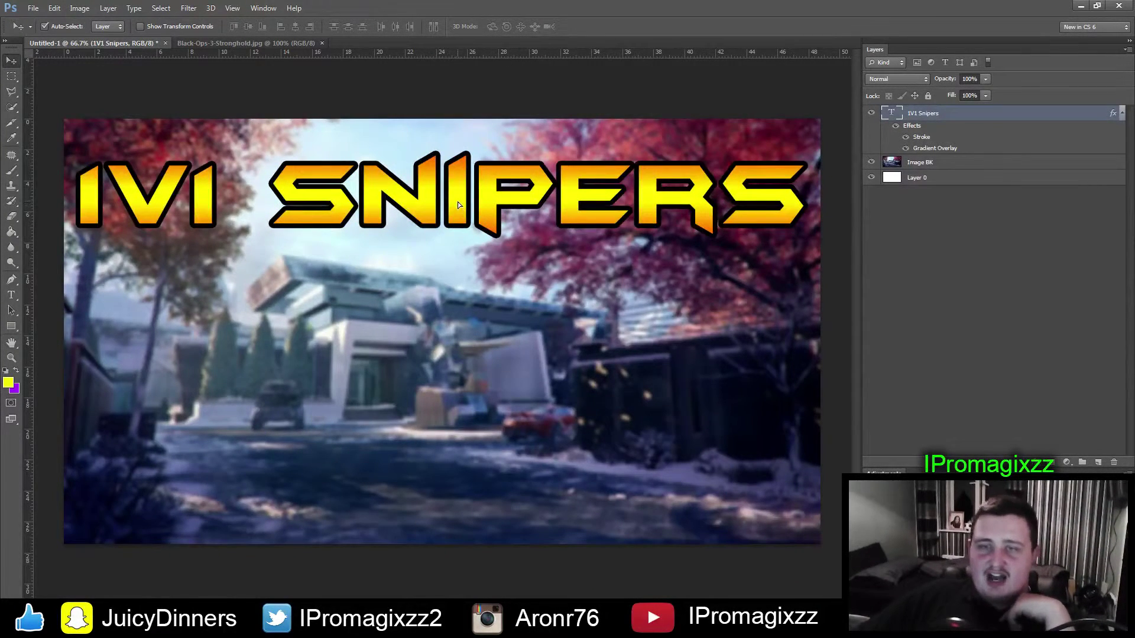
left_click_drag(457, 208, 453, 204)
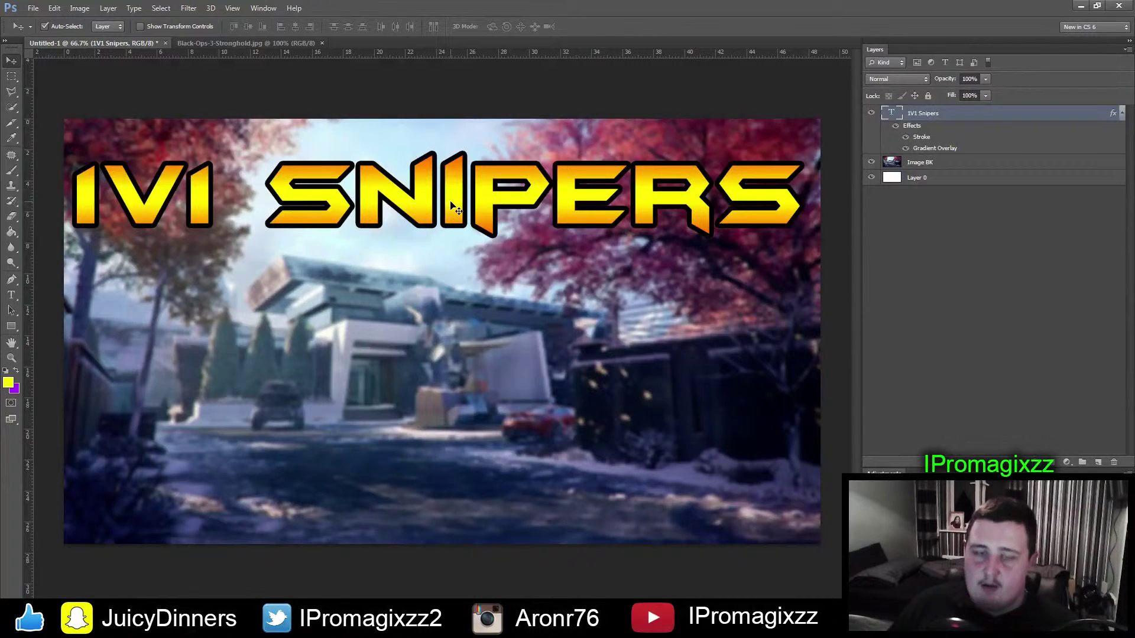
- Open the Locus_BO3 image from the Guns folder inside Thumbnail Images > Call Of Duty on drive E
left_click(34, 8)
left_click(71, 33)
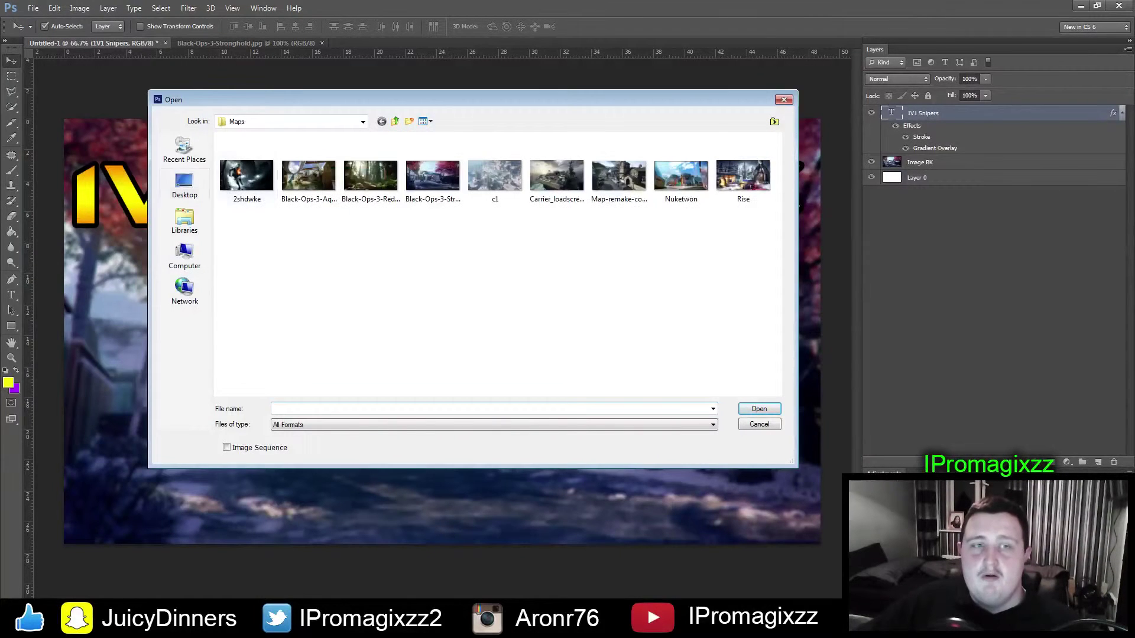
left_click(185, 255)
double_click(406, 158)
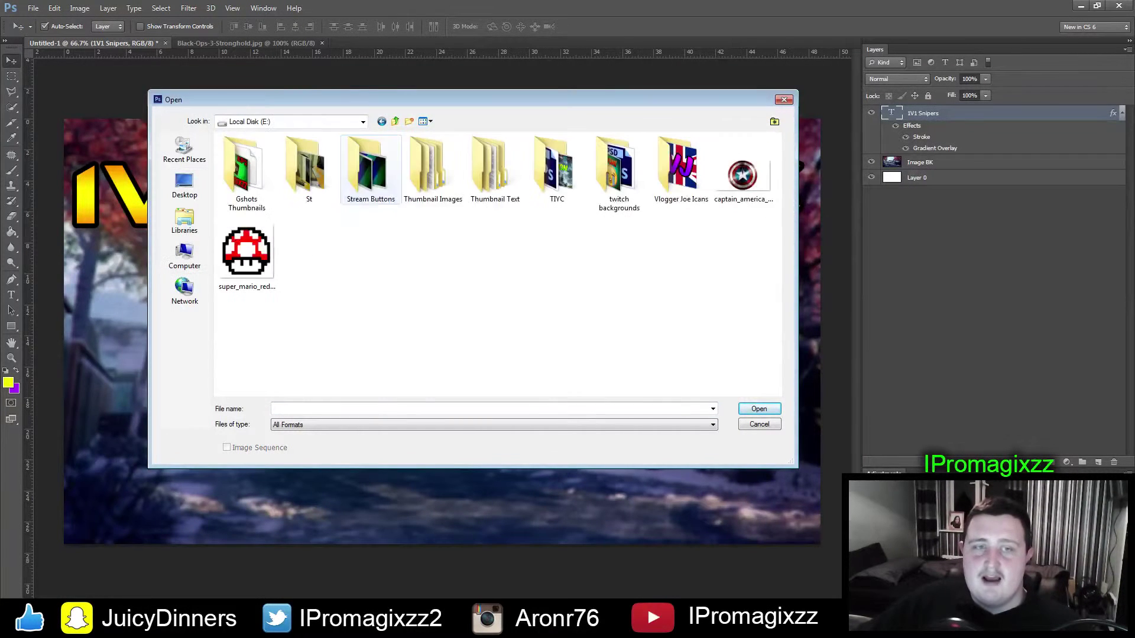
double_click(433, 172)
double_click(371, 172)
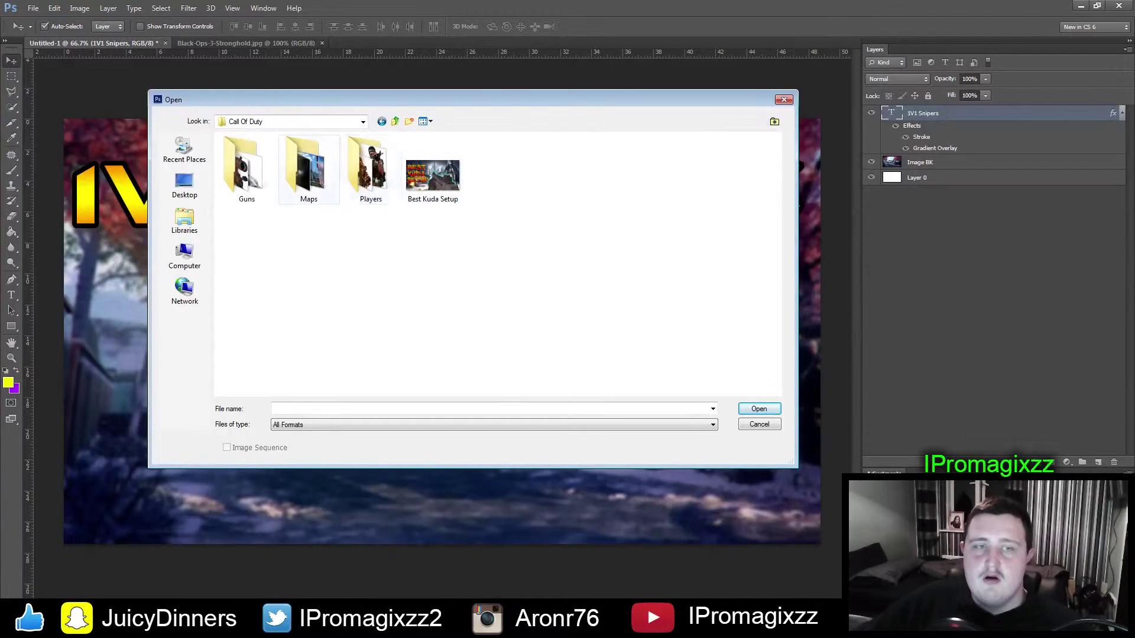
double_click(308, 169)
key("BackSpace")
key("Left")
key("Return")
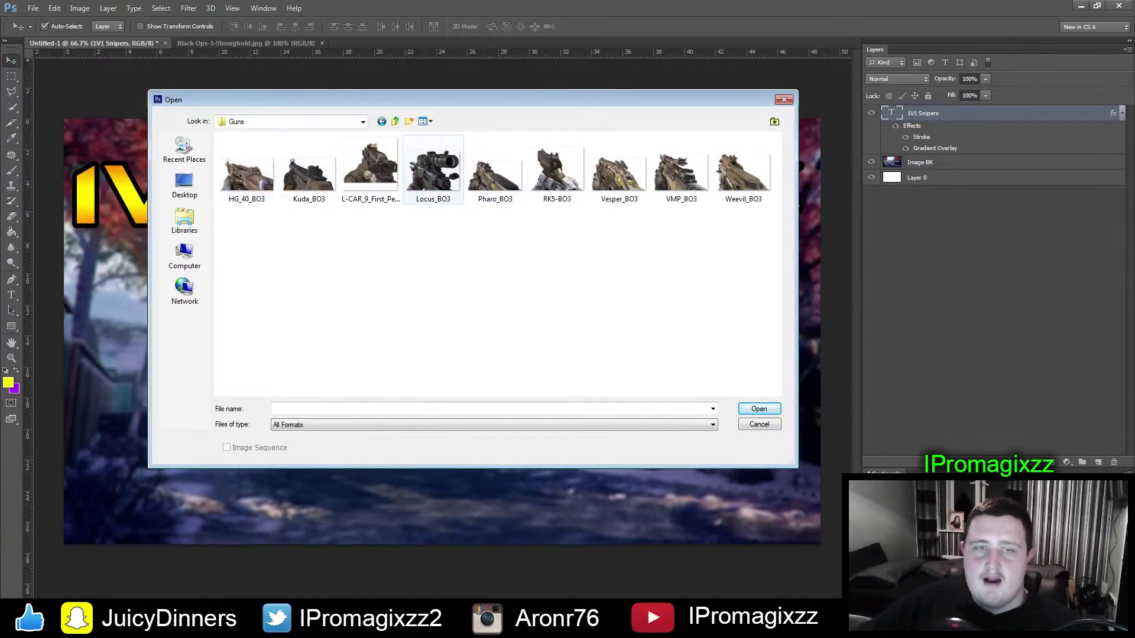
double_click(434, 168)
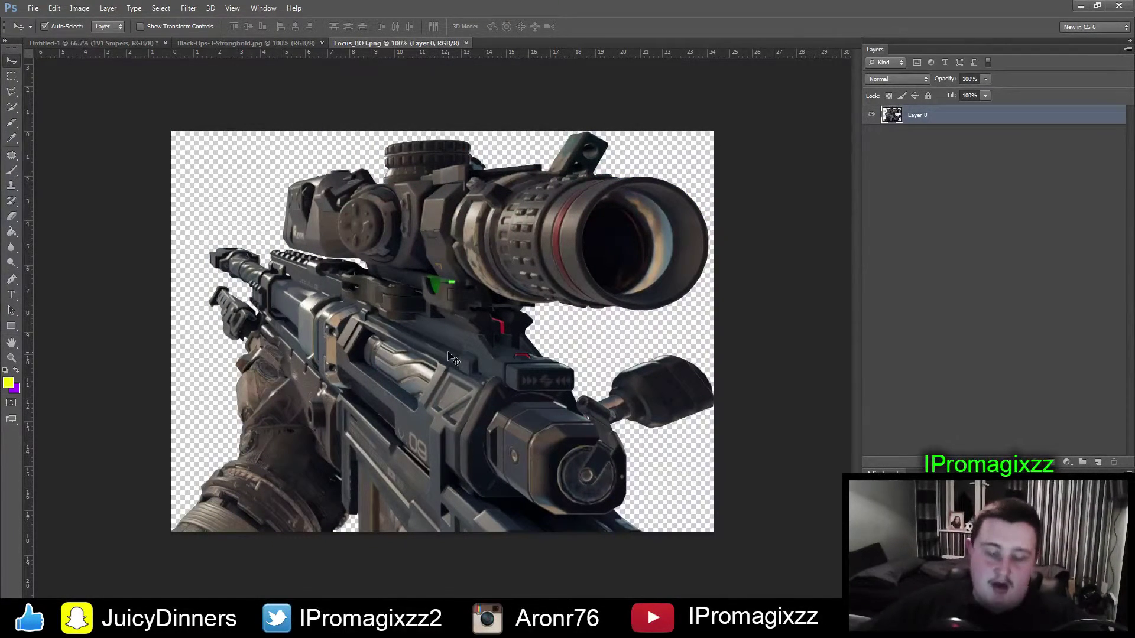
- Copy the whole sniper rifle image into the Untitled-1 thumbnail and place it along the canvas's bottom edge, just right of center
key("ctrl+a")
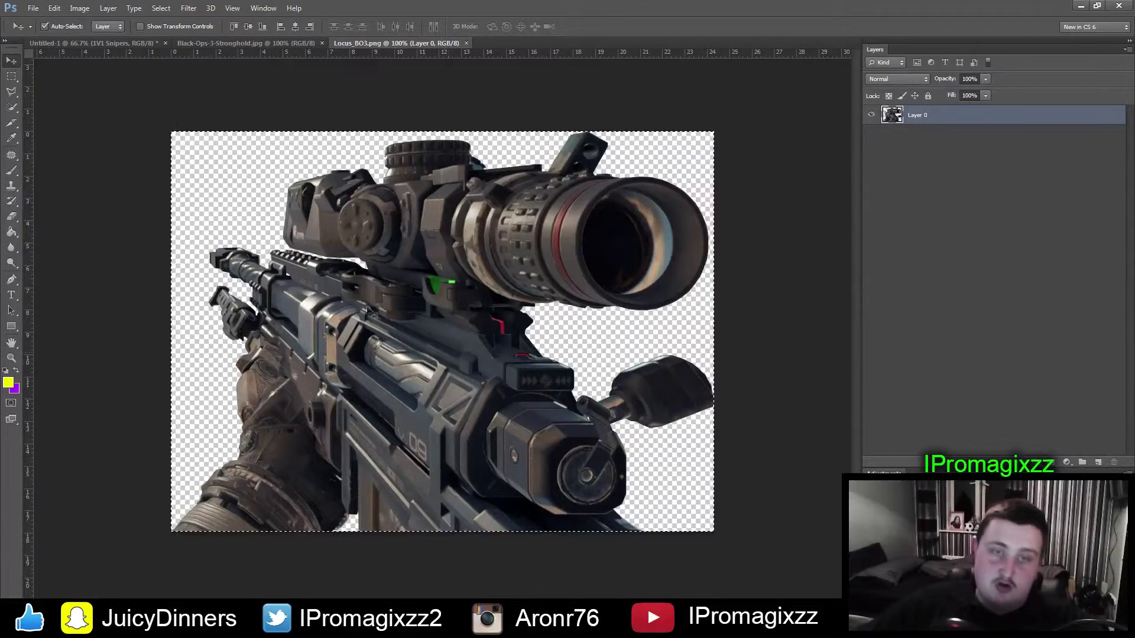
left_click(145, 45)
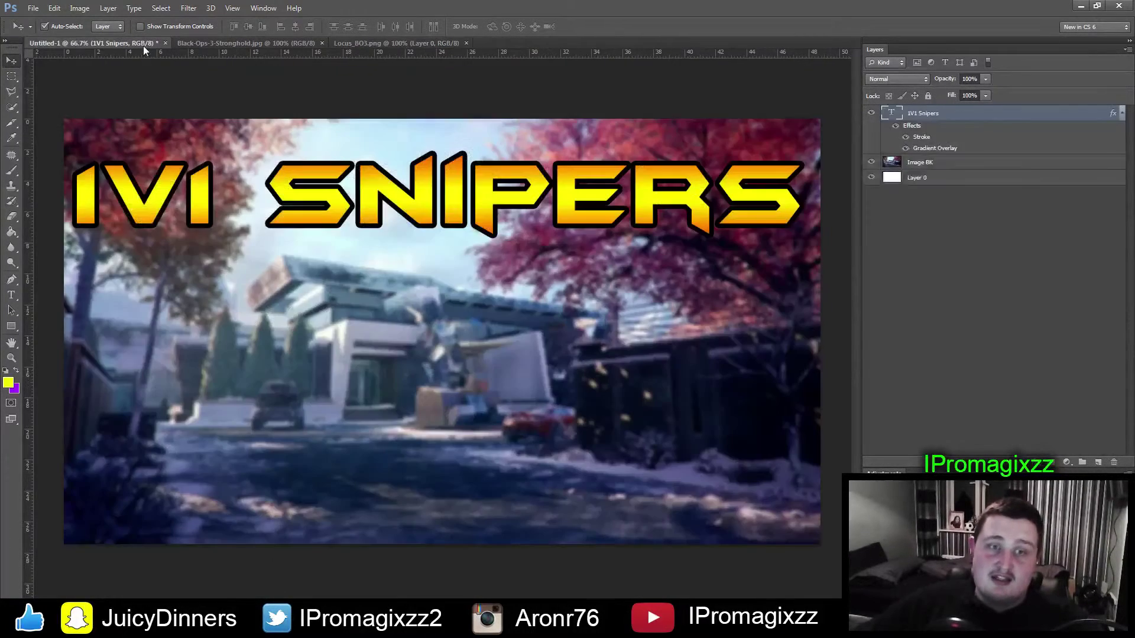
key("ctrl+v")
left_click_drag(473, 355, 530, 384)
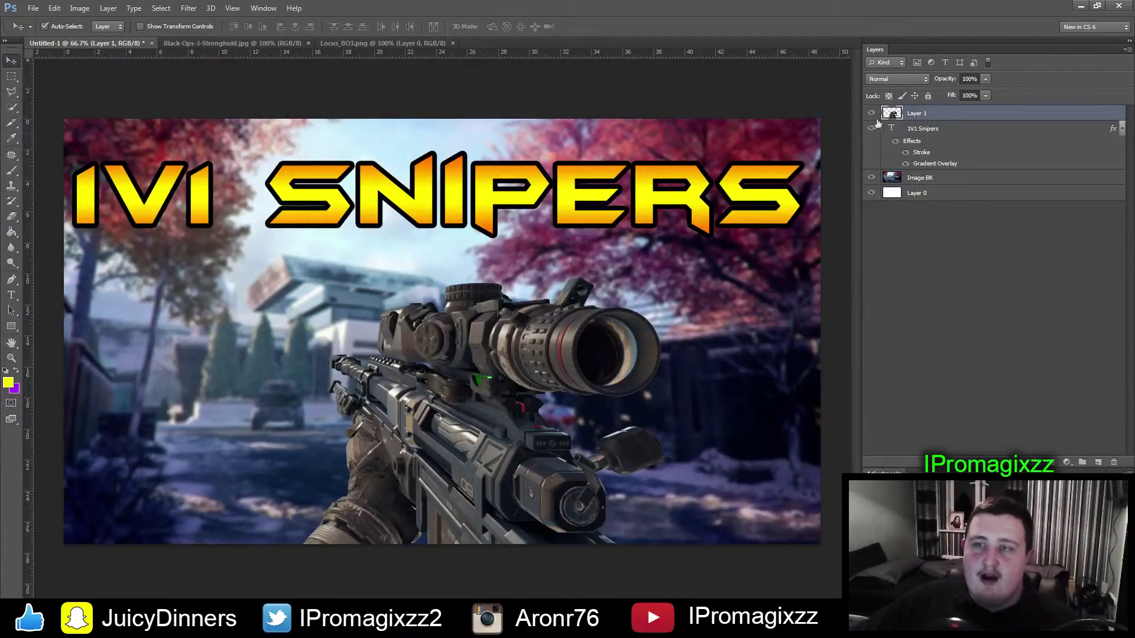
- Enable an Outer Glow in the layer style of the sniper rifle layer, Layer 1, and show its settings
double_click(962, 117)
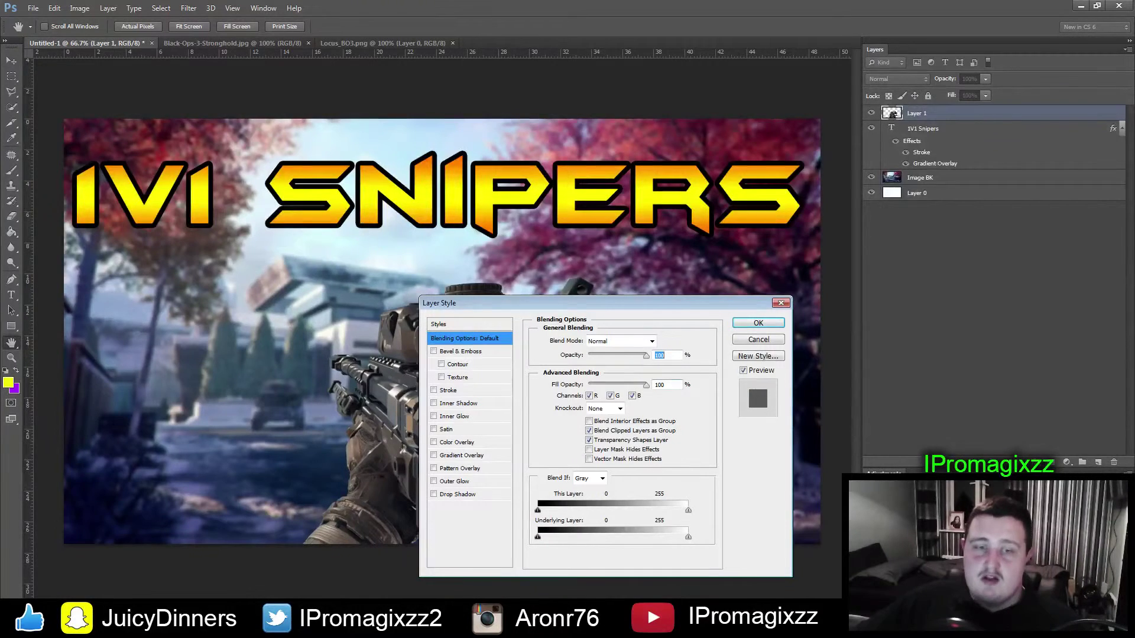
left_click_drag(606, 303, 598, 213)
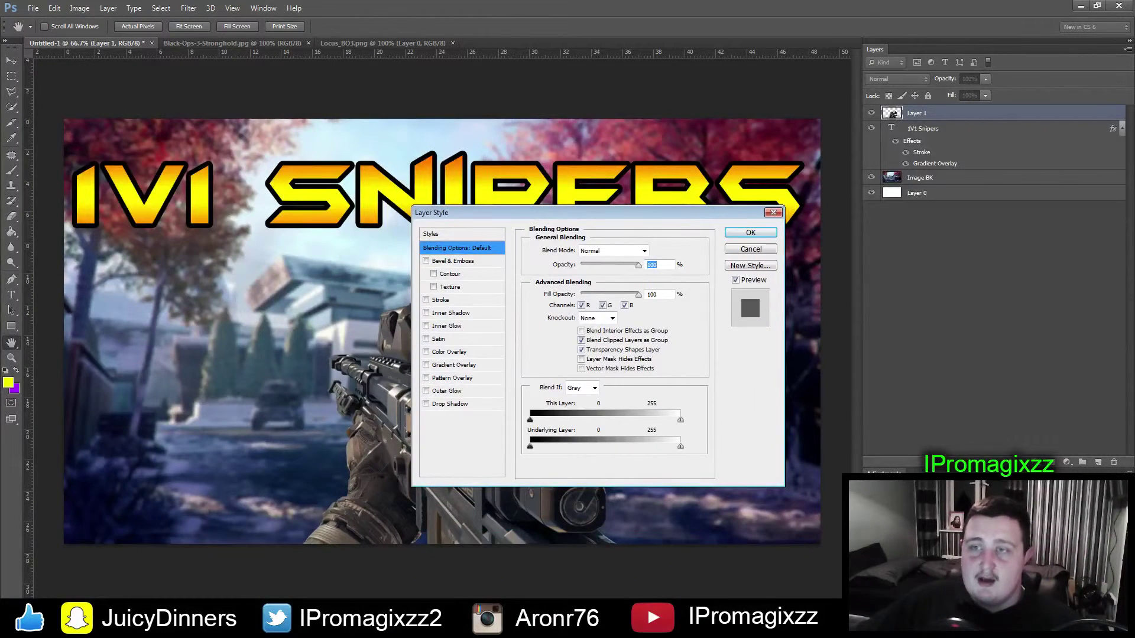
left_click(426, 390)
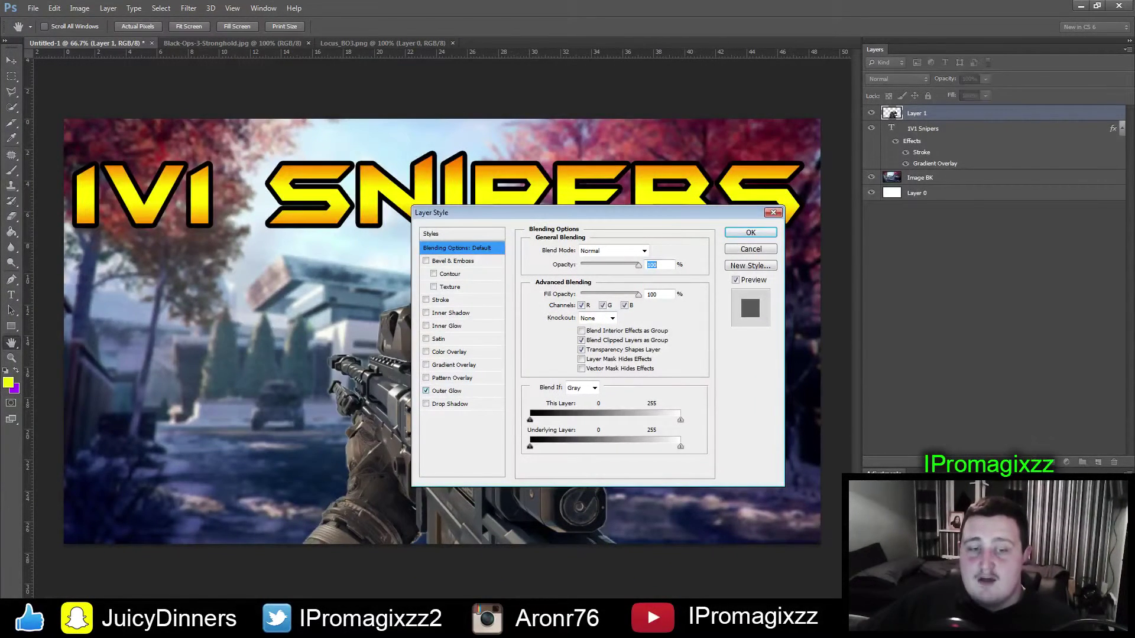
left_click_drag(598, 213, 775, 154)
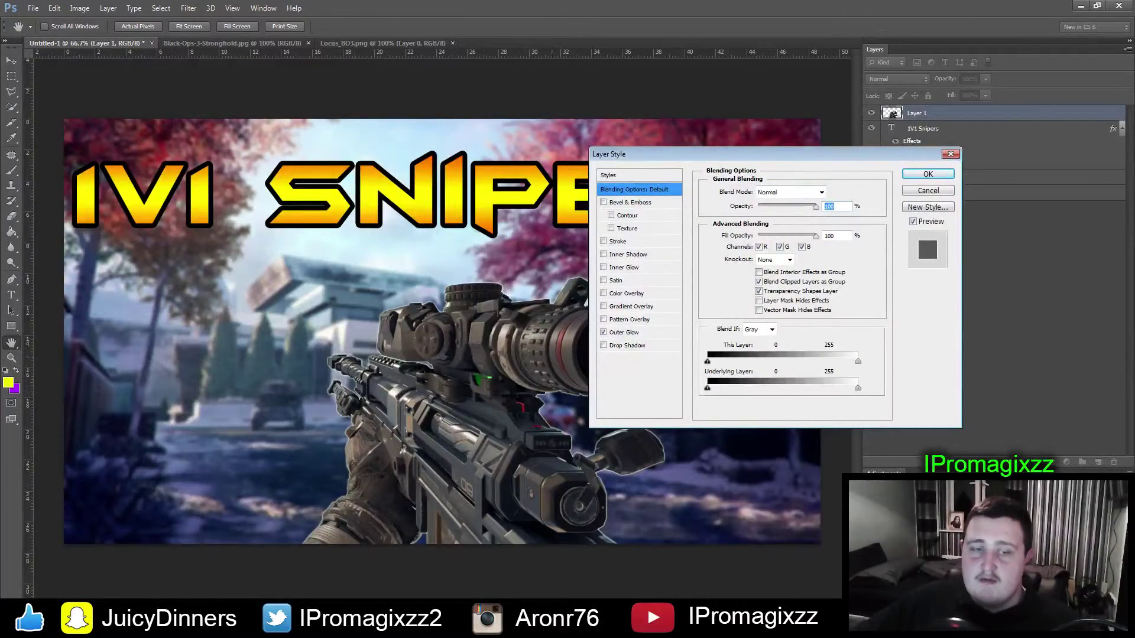
left_click(625, 332)
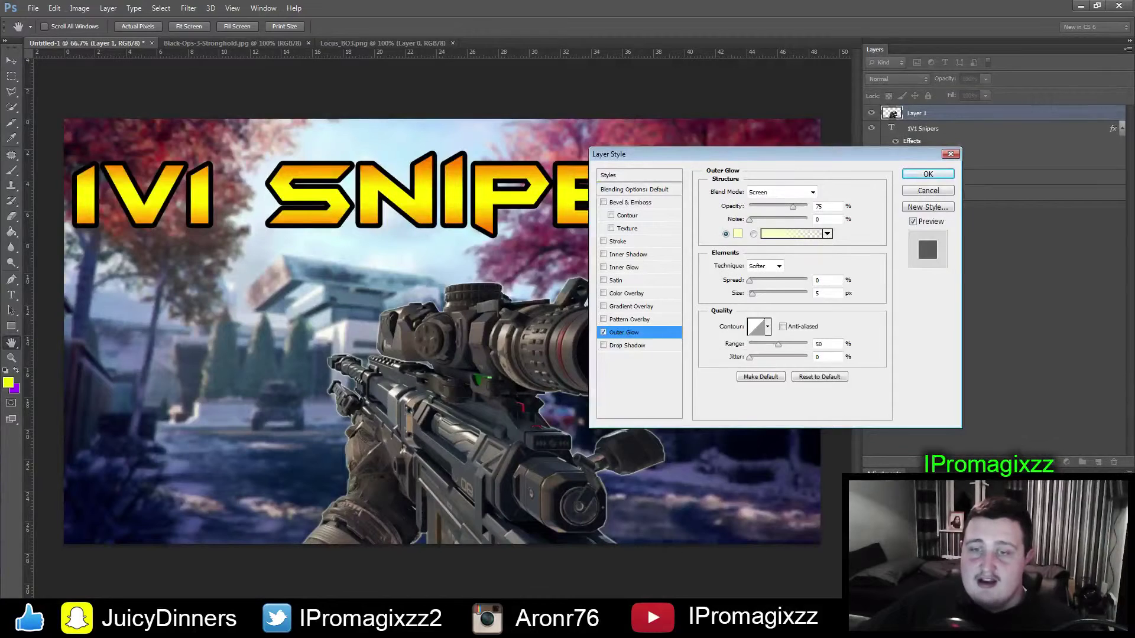
- Set the rifle's outer glow color to purple, #9b01db
left_click(738, 234)
left_click_drag(776, 361, 775, 474)
left_click_drag(754, 430, 762, 414)
left_click_drag(776, 474, 775, 364)
left_click_drag(760, 412, 761, 339)
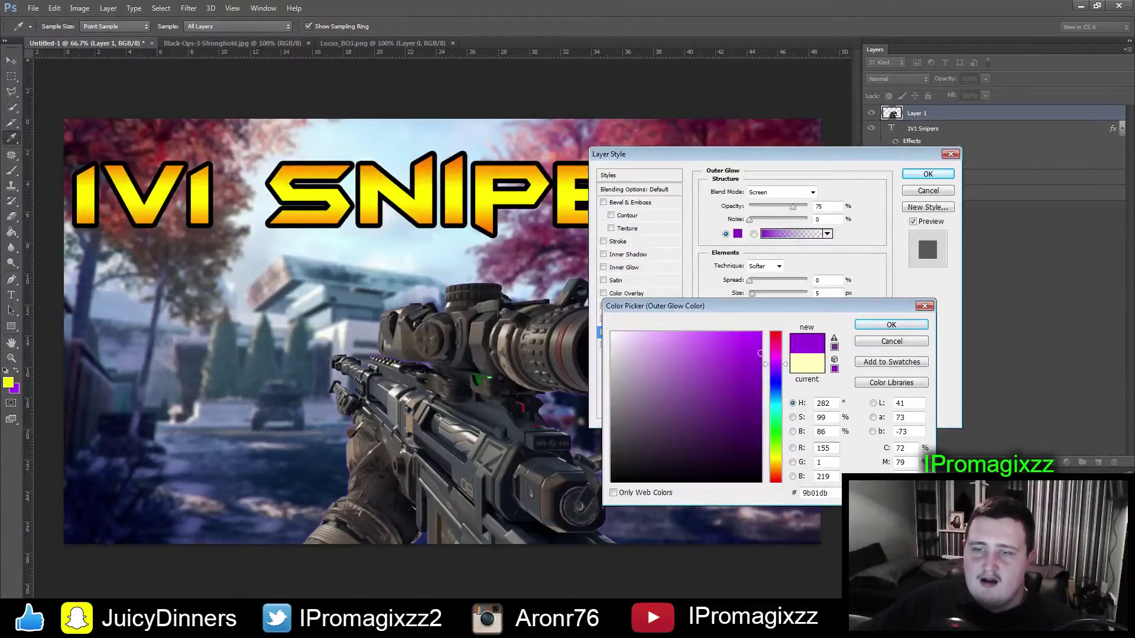
left_click(891, 324)
- Set the rifle's outer glow size to 92 px and change its color to turquoise, #01dbc9
left_click_drag(752, 294, 772, 293)
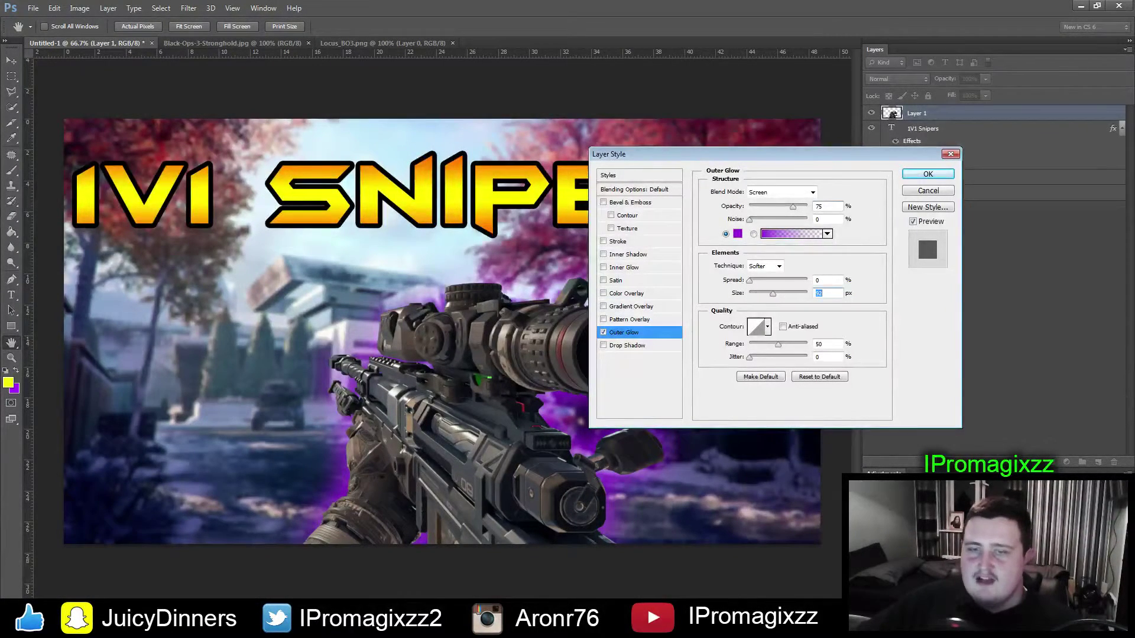
left_click(737, 234)
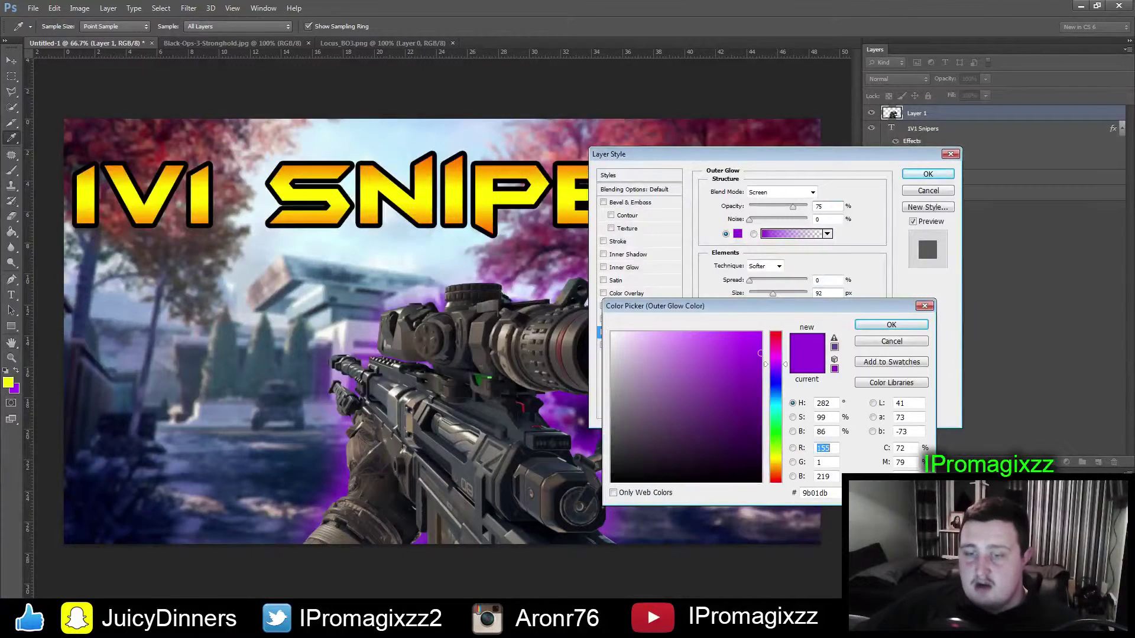
left_click(776, 423)
left_click_drag(775, 423, 776, 409)
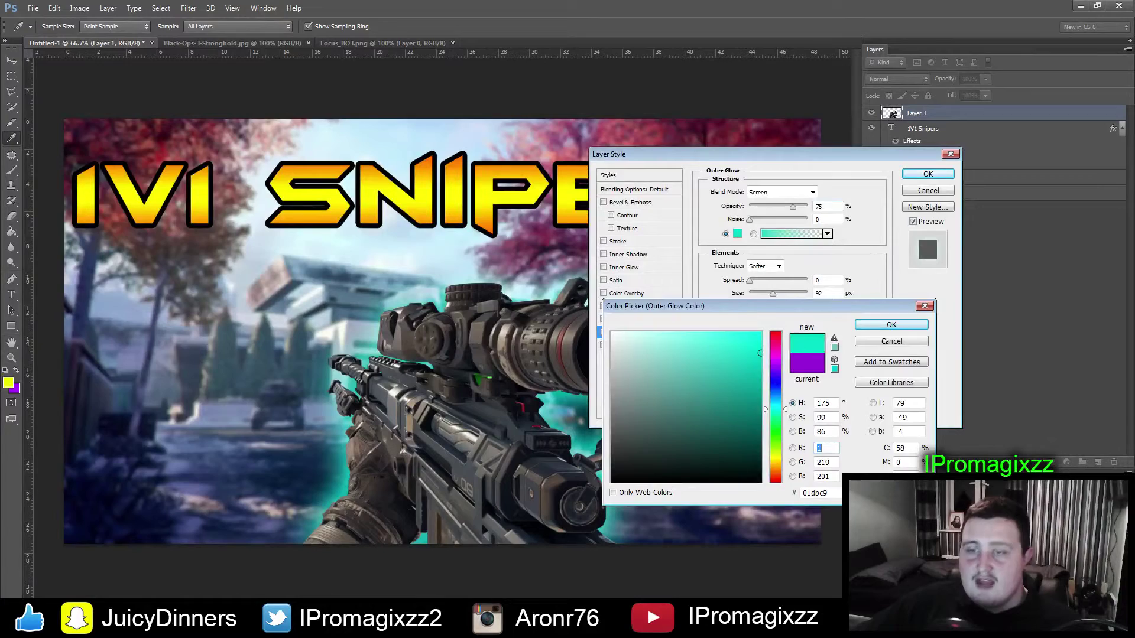
left_click(892, 325)
left_click_drag(739, 154, 855, 124)
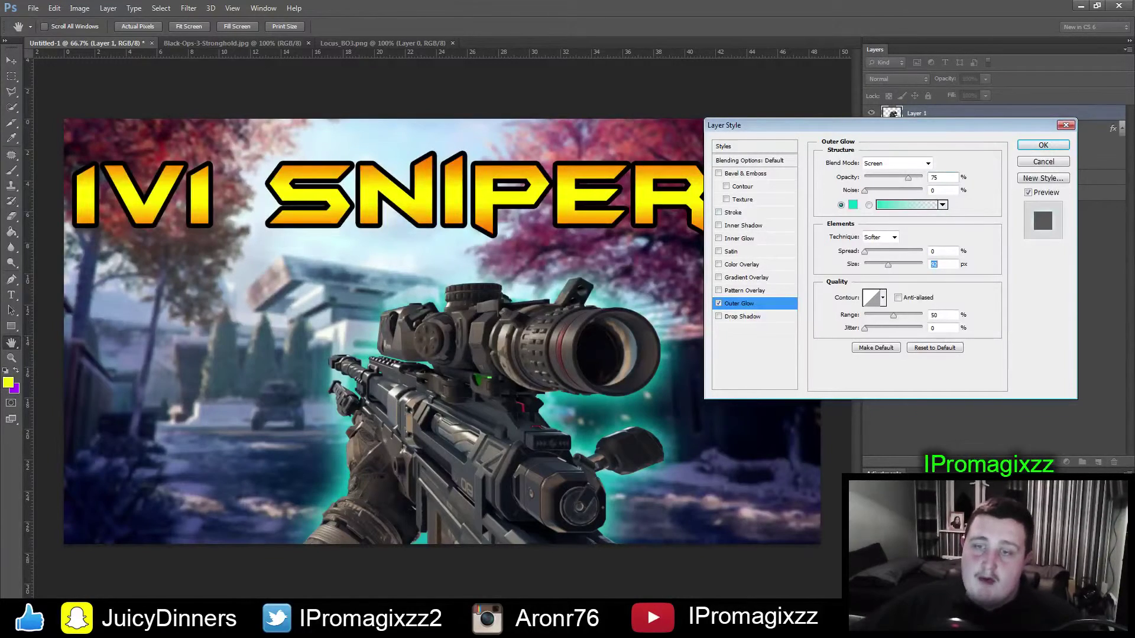
- Add a black Drop Shadow with a 250 px size and a slight spread to the rifle, and apply the layer style
left_click(719, 212)
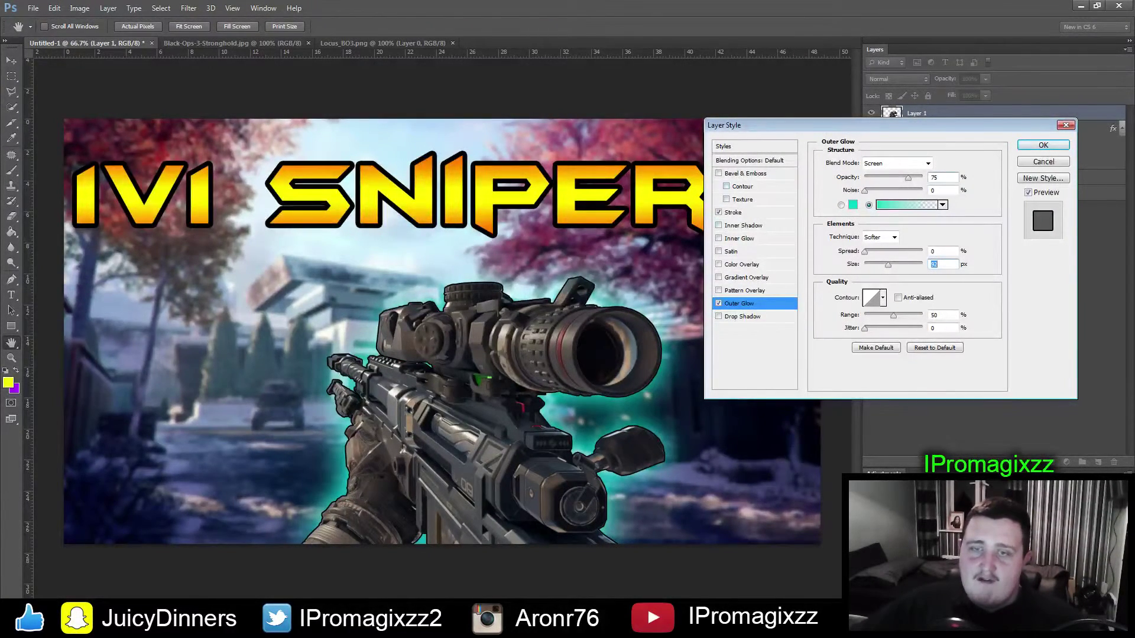
left_click(719, 212)
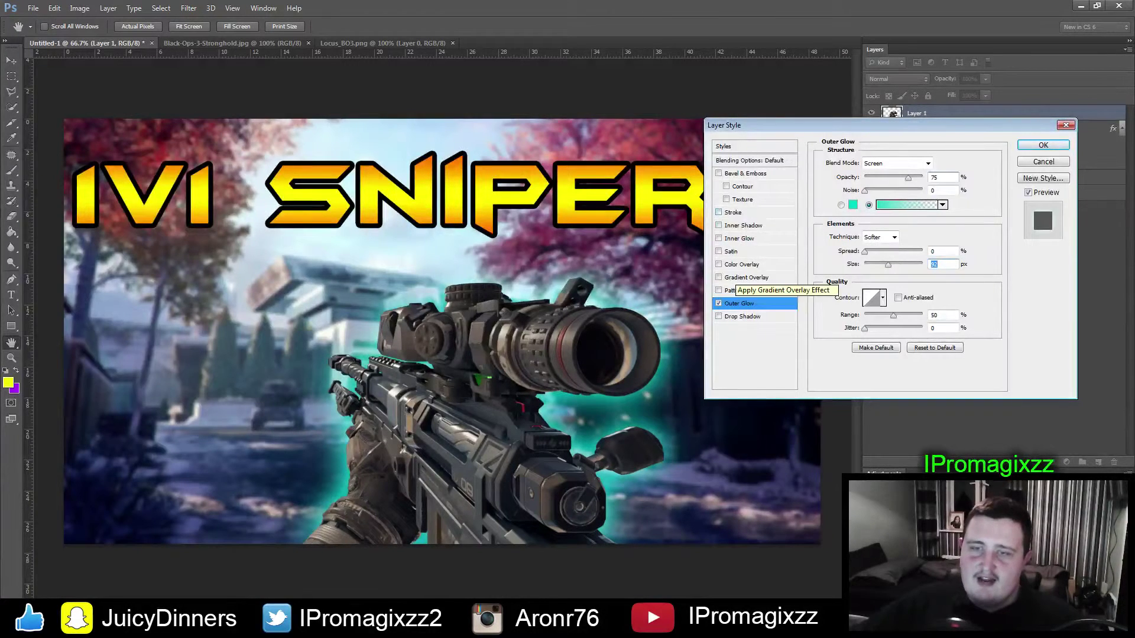
left_click(719, 316)
left_click(743, 317)
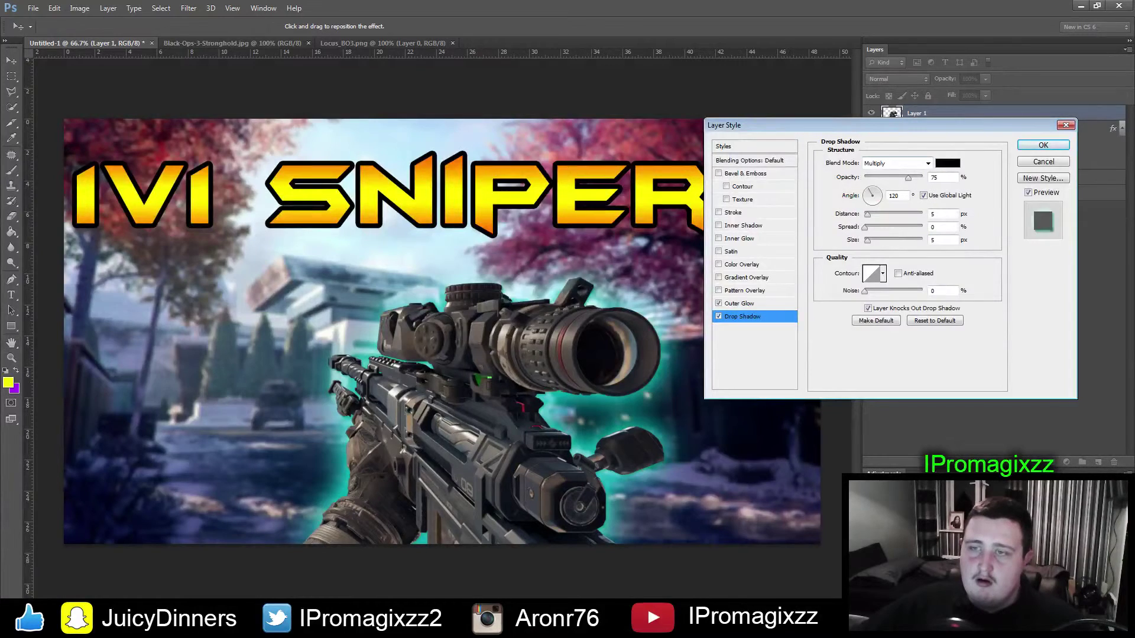
left_click_drag(868, 240, 896, 227)
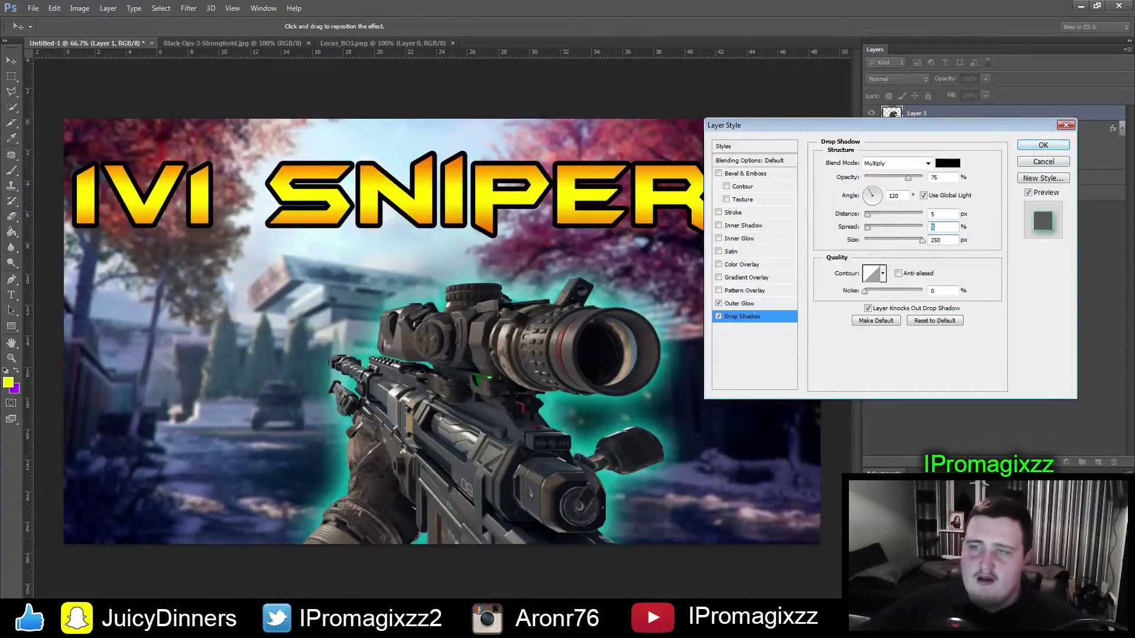
left_click(1050, 146)
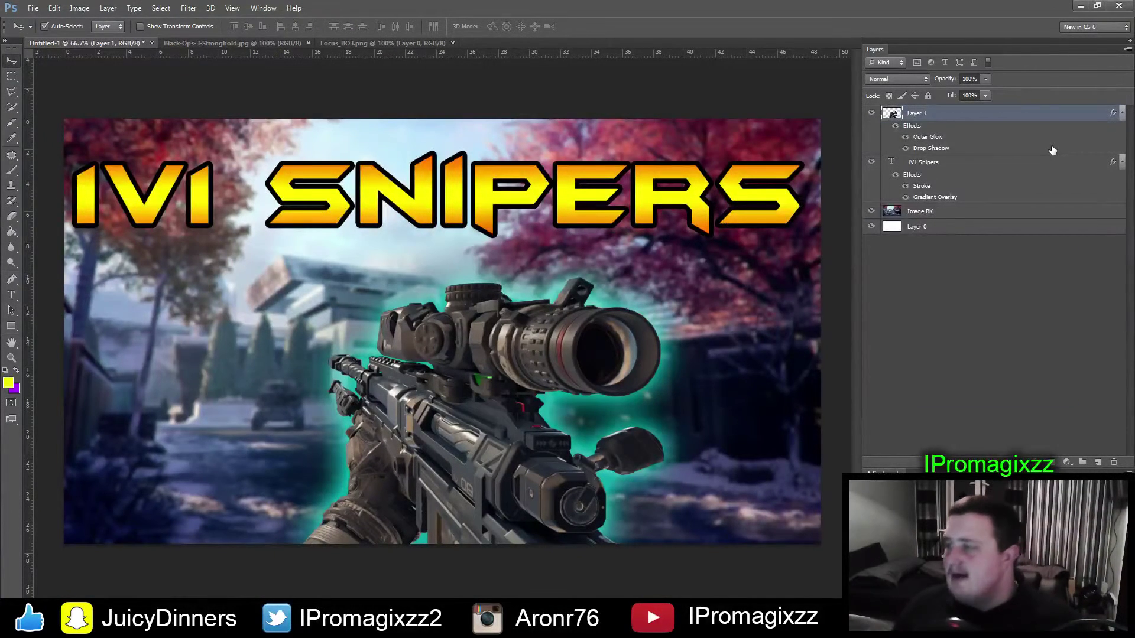